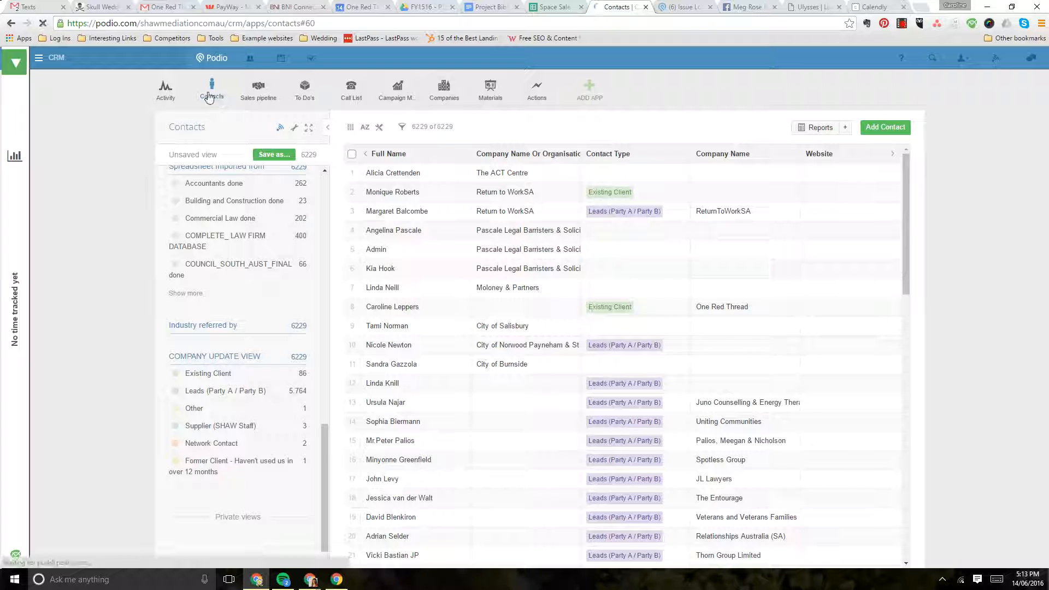
Open the Contacts app and load the COMPANY UPDATE VIEW team view
left_click(216, 97)
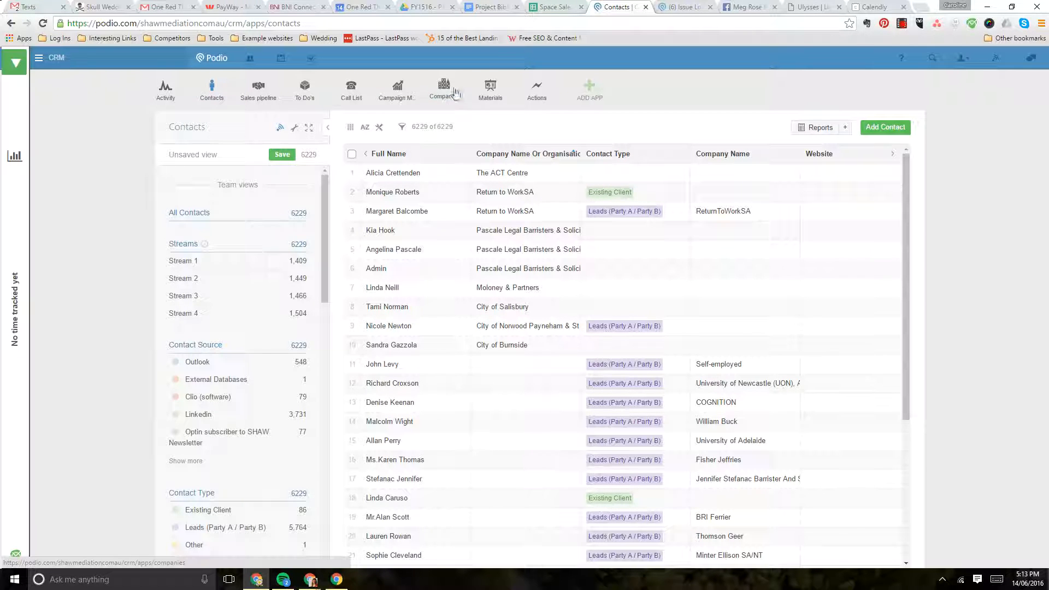
scroll(200, 309, "down", 1)
scroll(225, 300, "down", 10)
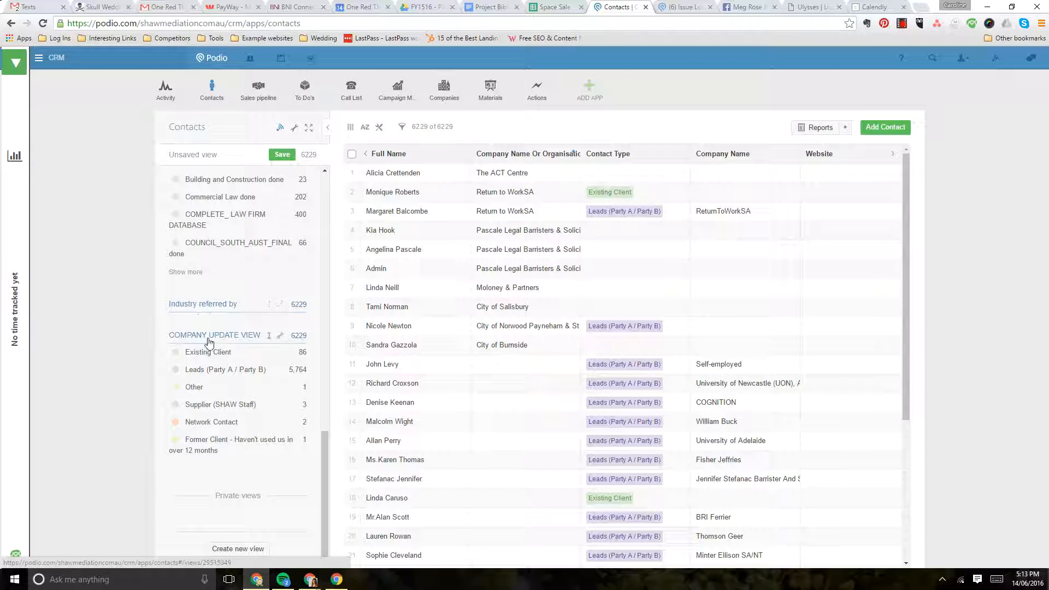
left_click(208, 337)
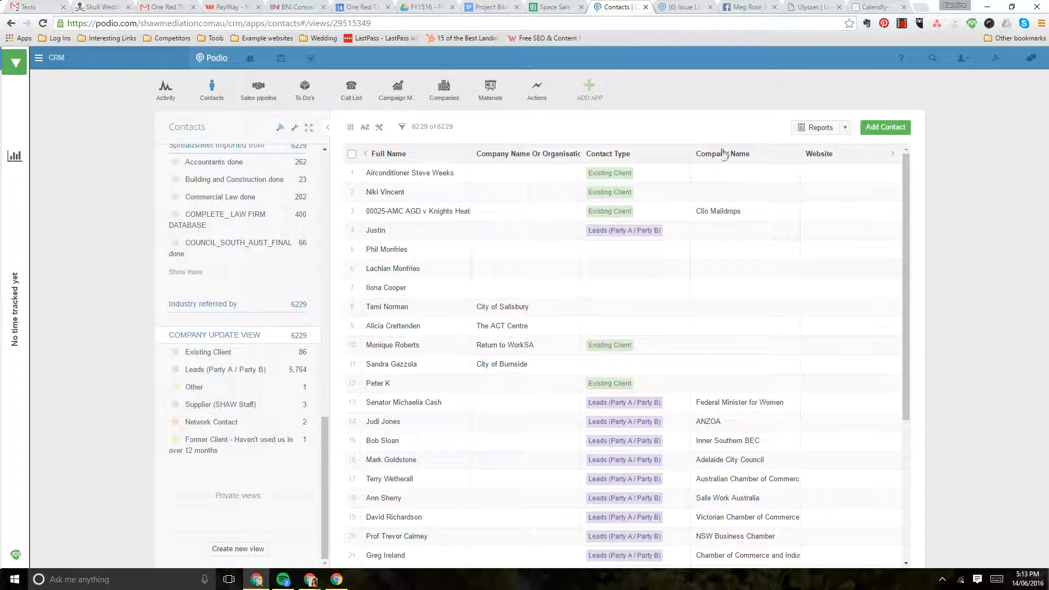
Look through the contacts' company names and open the senator's contact record with the company name Federal Minister for Women
scroll(740, 285, "down", 4)
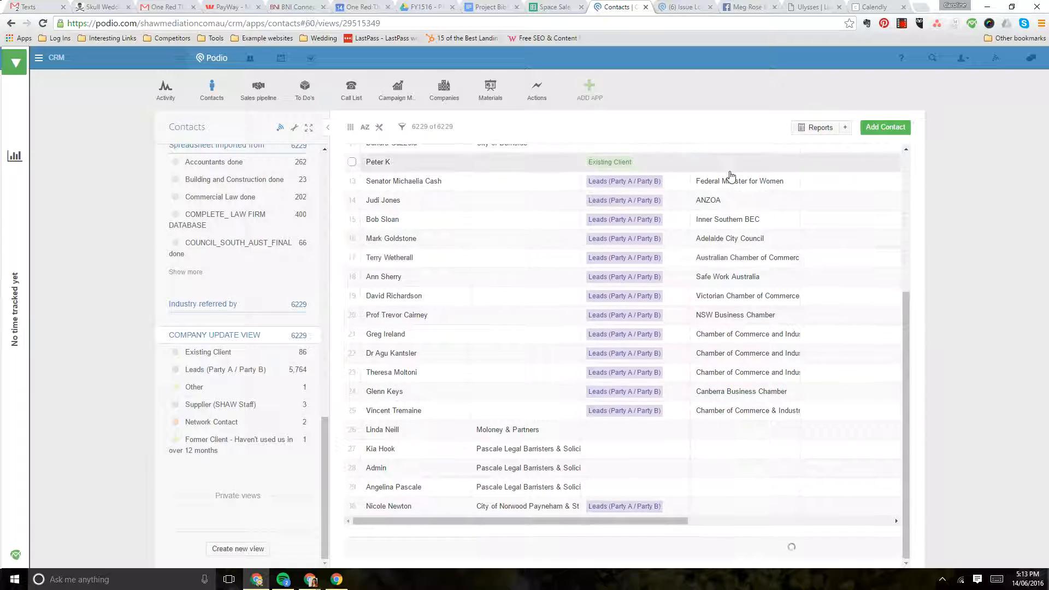
scroll(733, 284, "up", 2)
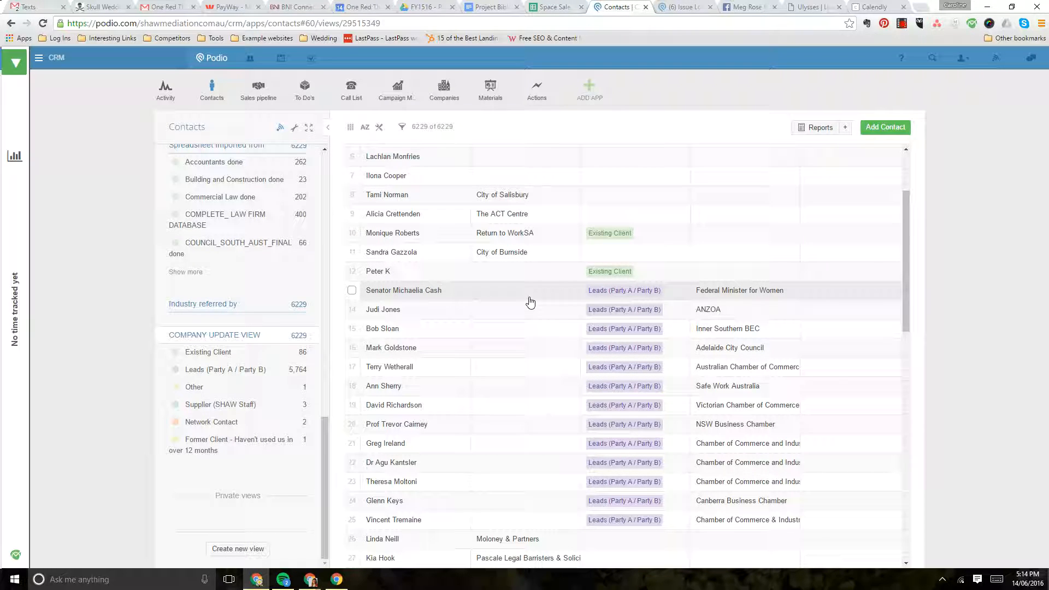
scroll(538, 301, "up", 2)
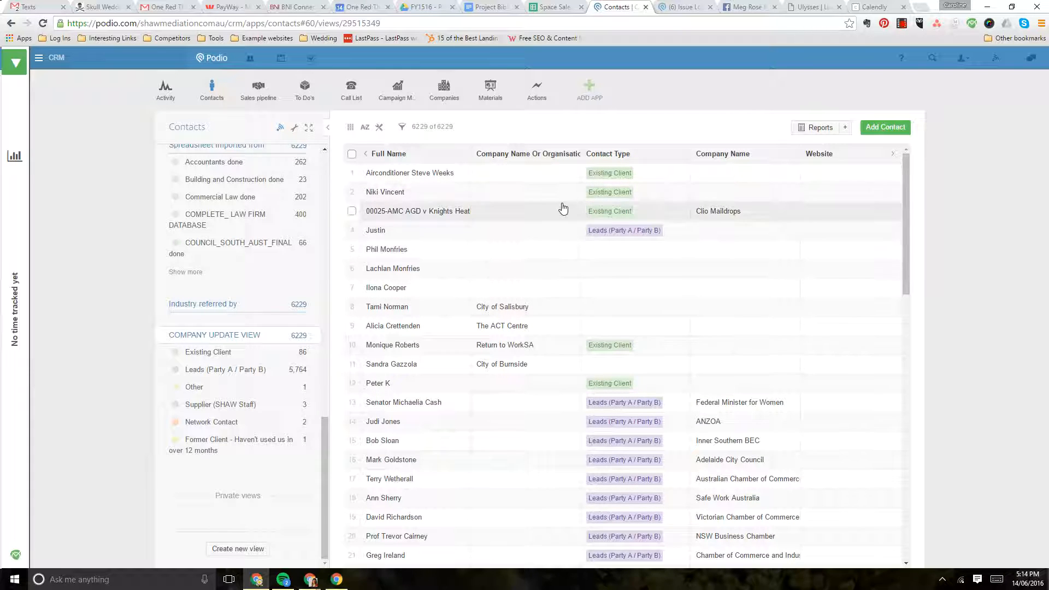
left_click(724, 215)
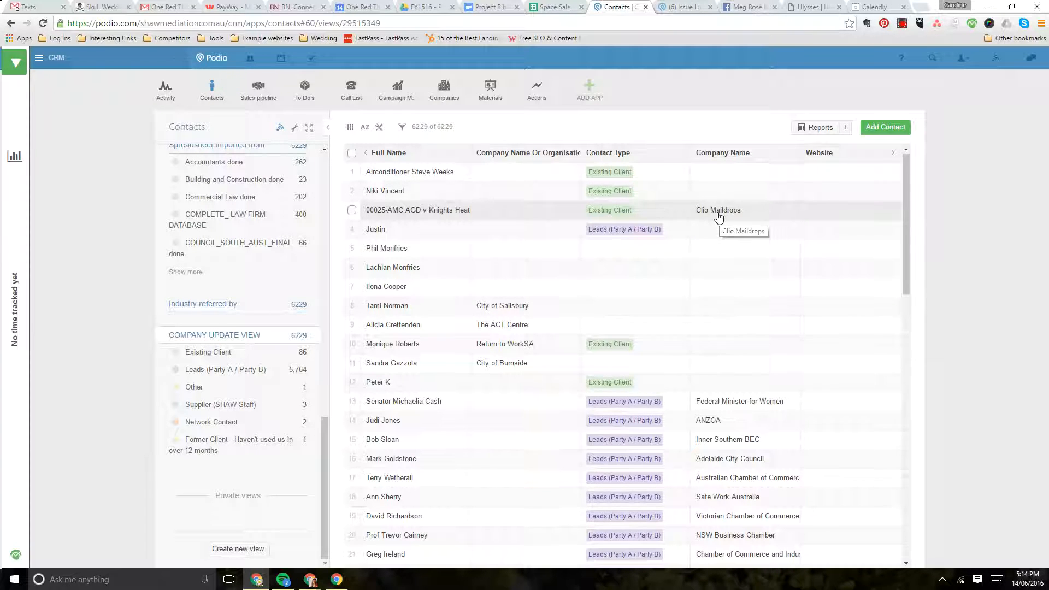
scroll(719, 215, "down", 3)
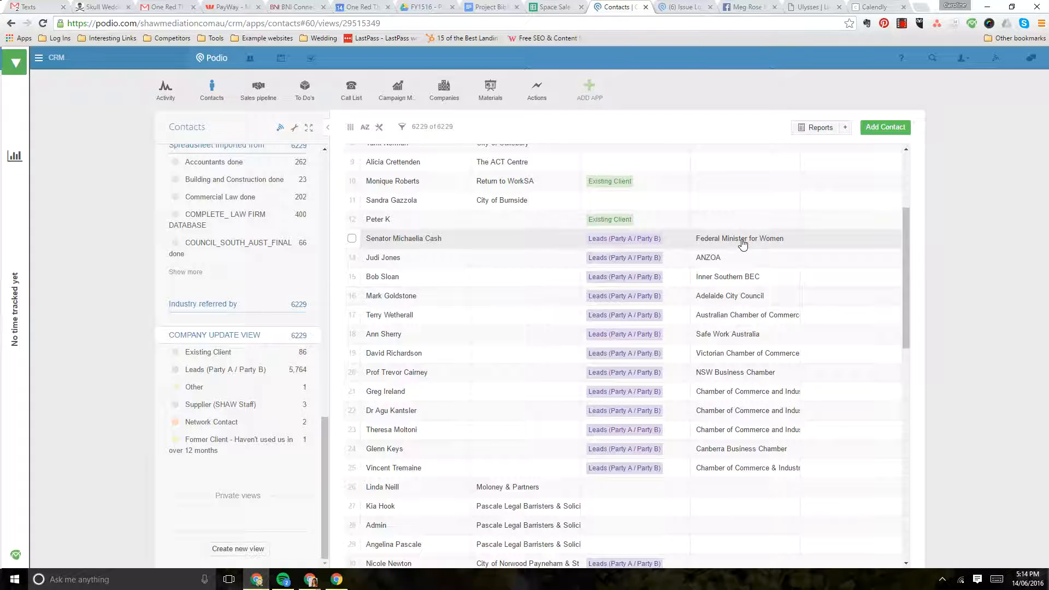
left_click(384, 239)
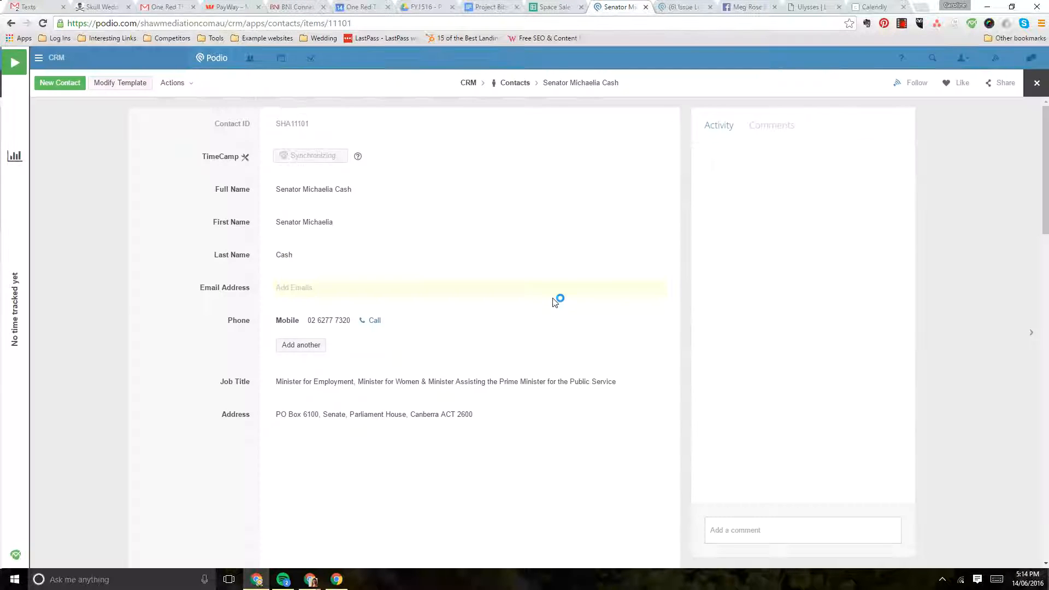
Copy the contact's Company Name text, Federal Minister for Women, and search for it in the Company Name Or Organisation field
scroll(422, 343, "down", 6)
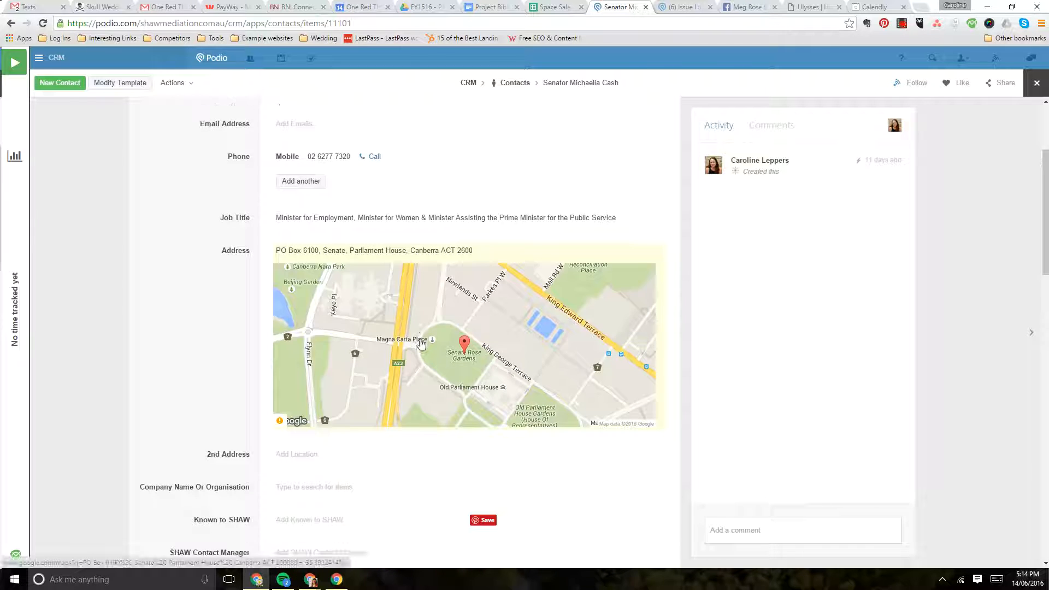
scroll(422, 342, "down", 4)
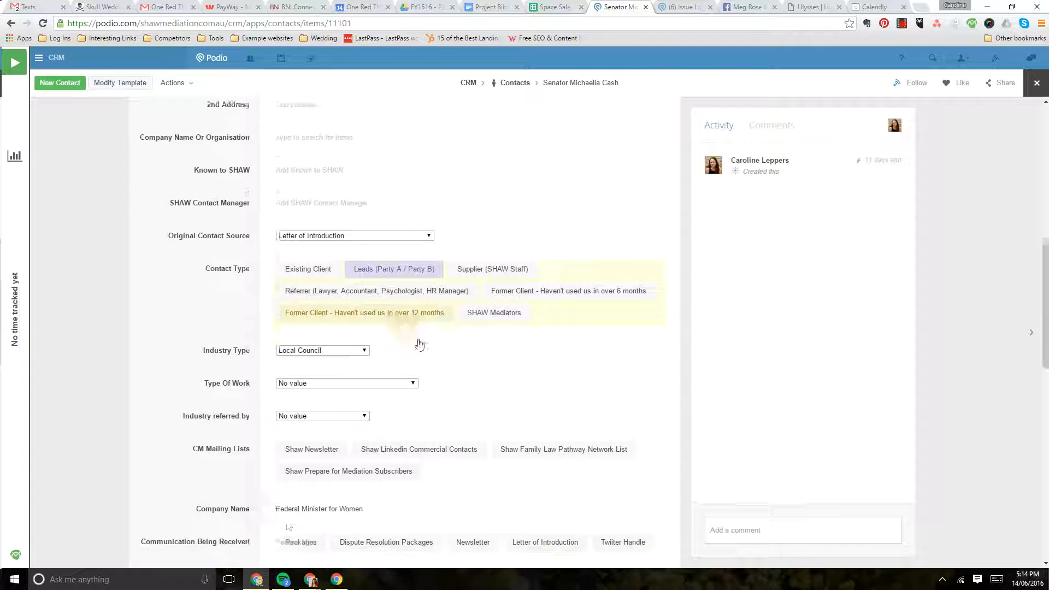
left_click(336, 476)
left_click_drag(371, 479, 225, 473)
key("ctrl+c")
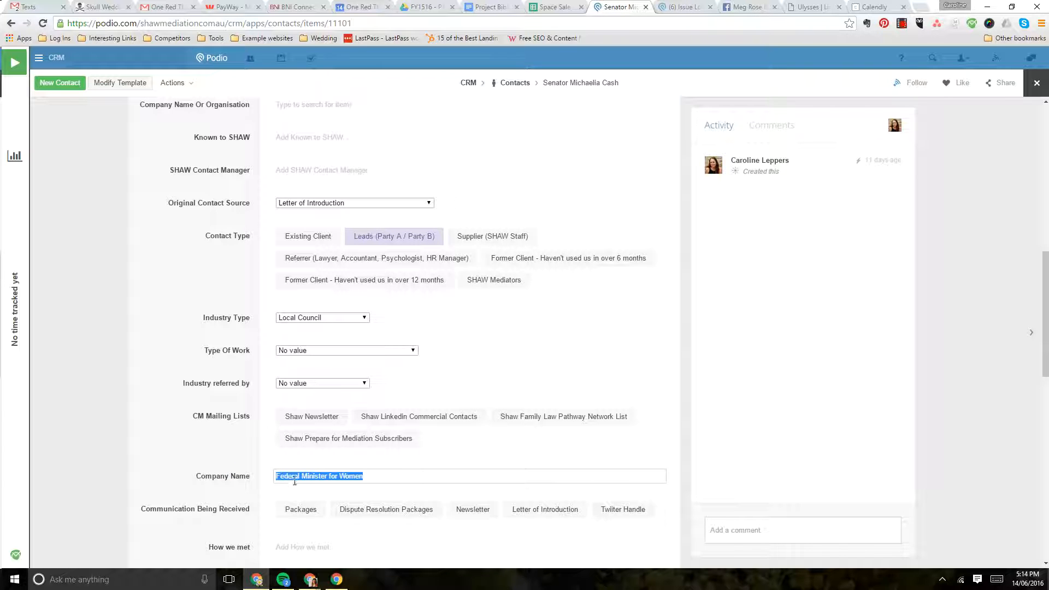
scroll(219, 433, "up", 3)
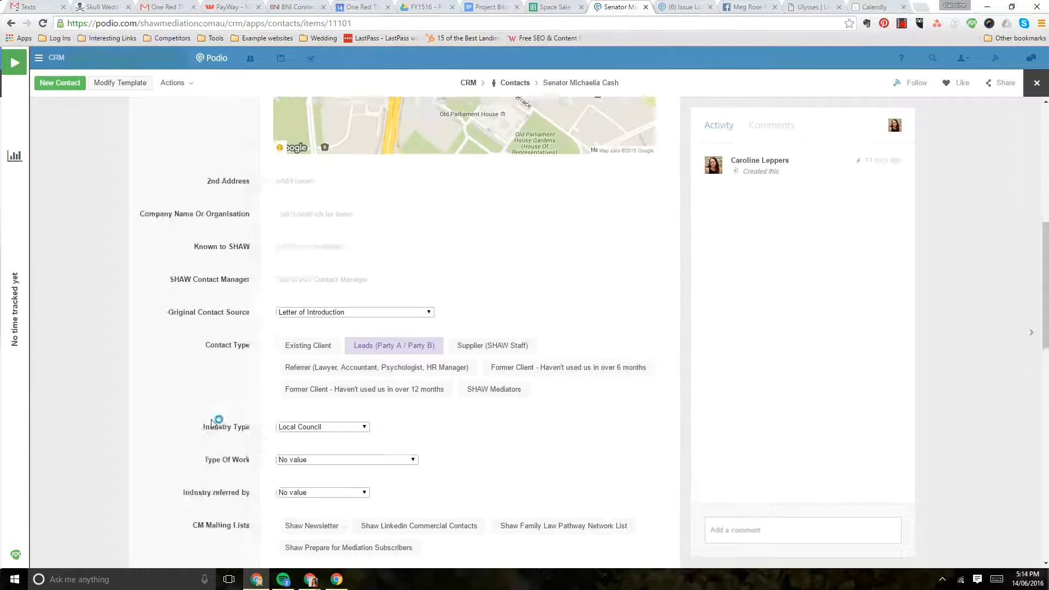
left_click(309, 268)
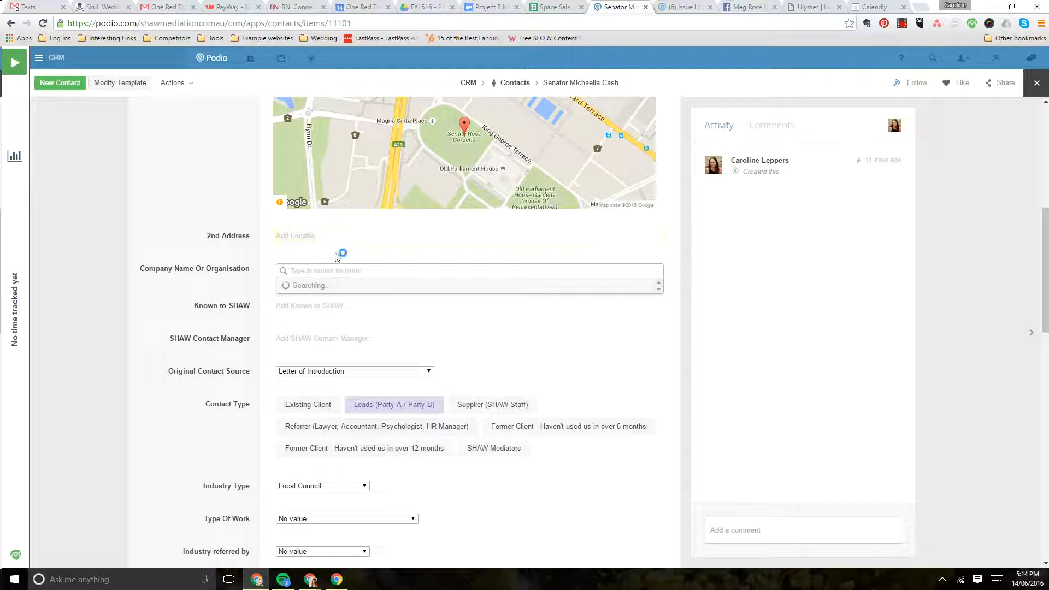
key("ctrl+v")
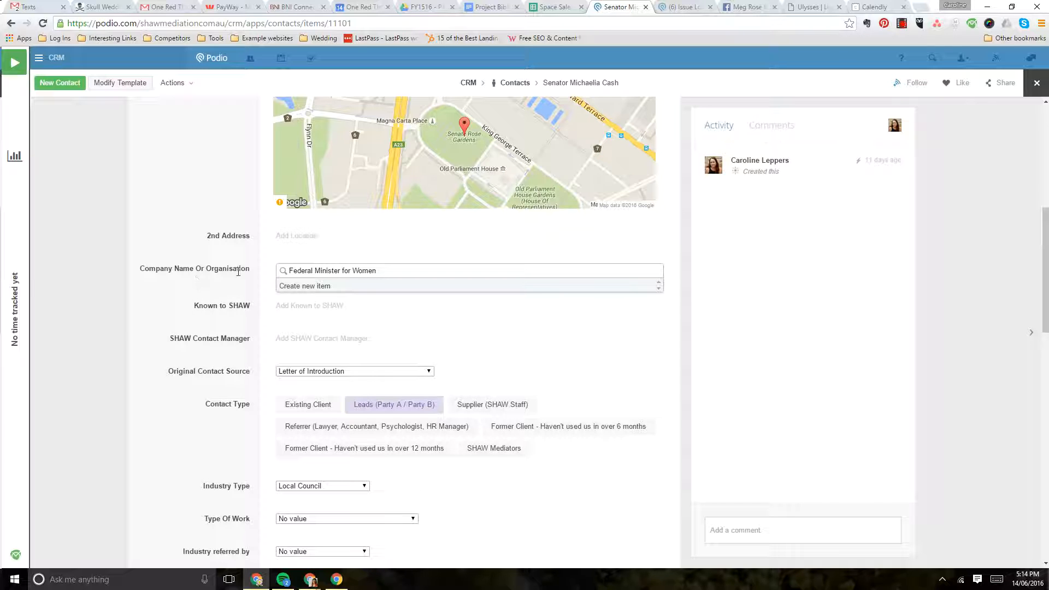
Create a new company item from the search and enter Federal Minister for Women as its company name
left_click(305, 287)
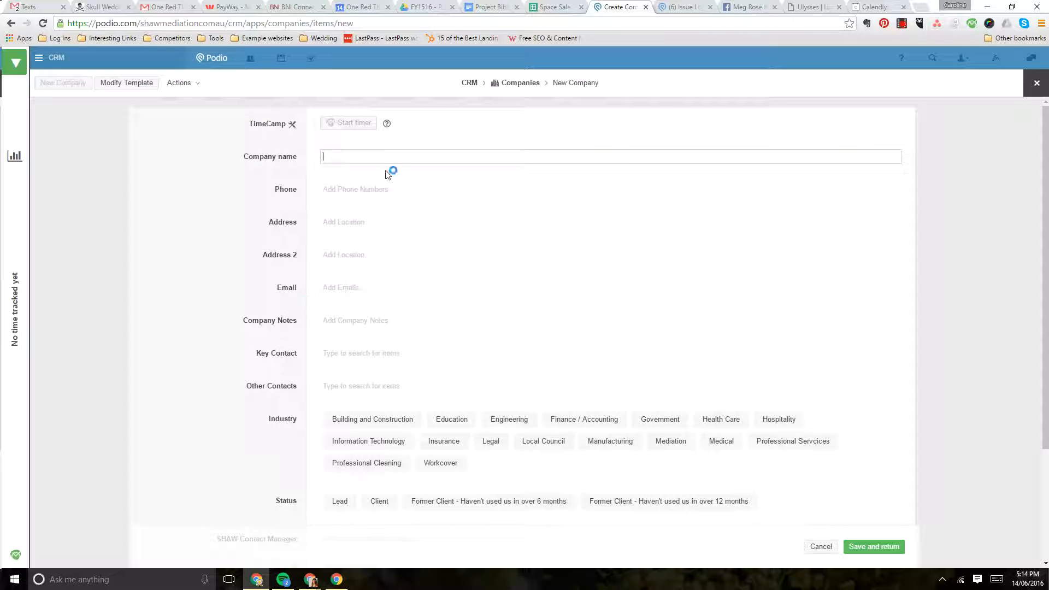
key("ctrl+v")
left_click(220, 185)
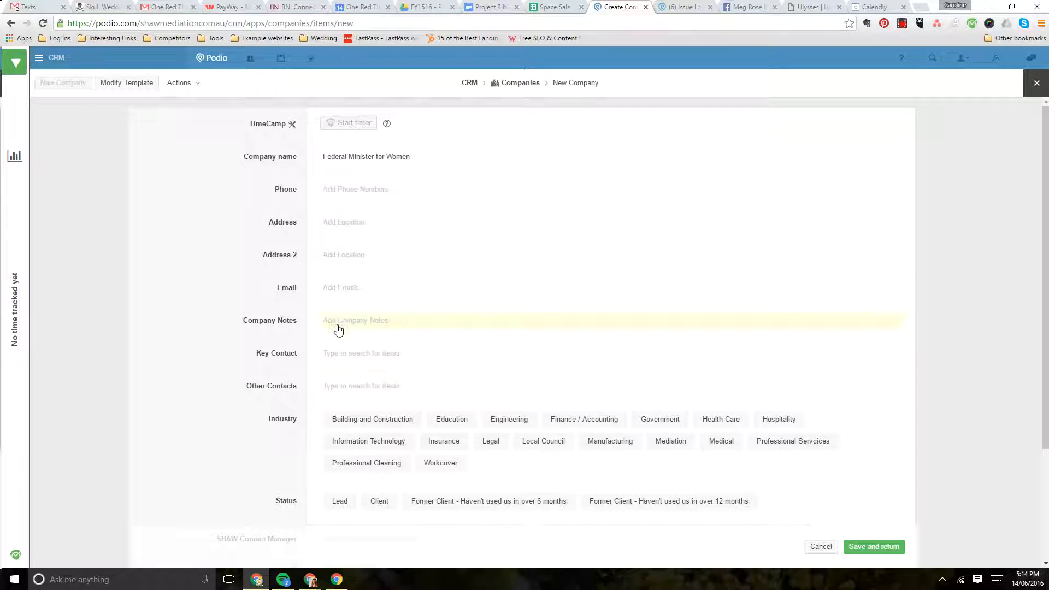
Search for "senator" in the new company's Key Contact field and link the senator's contact record
left_click(347, 356)
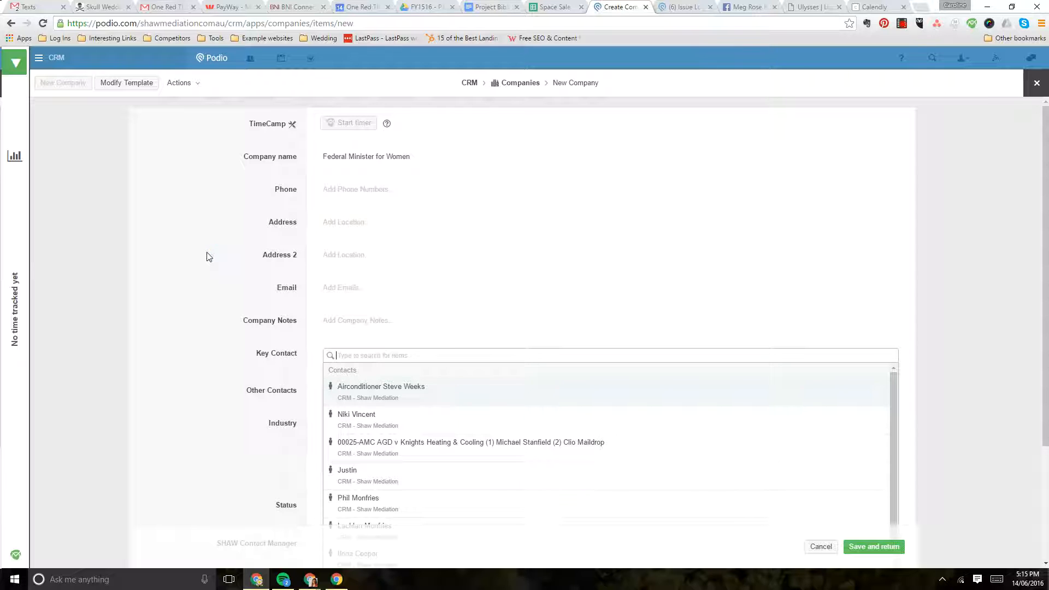
type("senator")
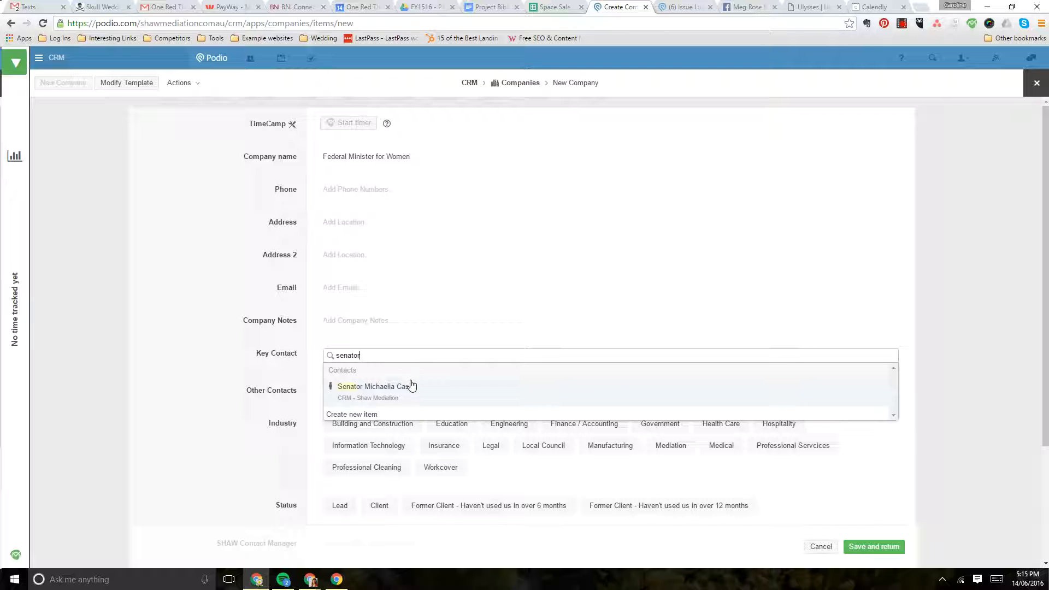
left_click(392, 397)
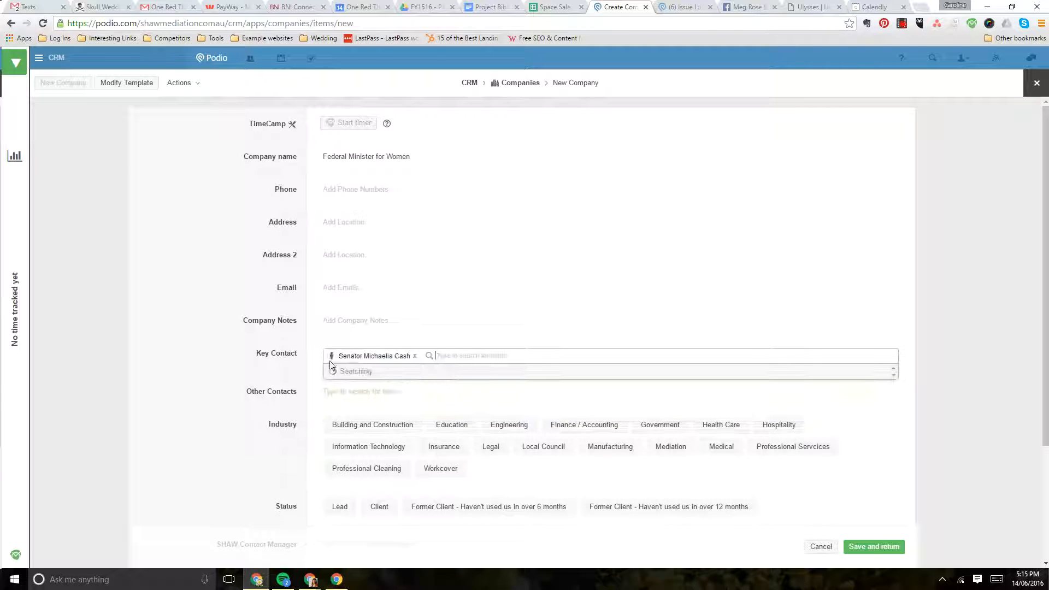
left_click(246, 347)
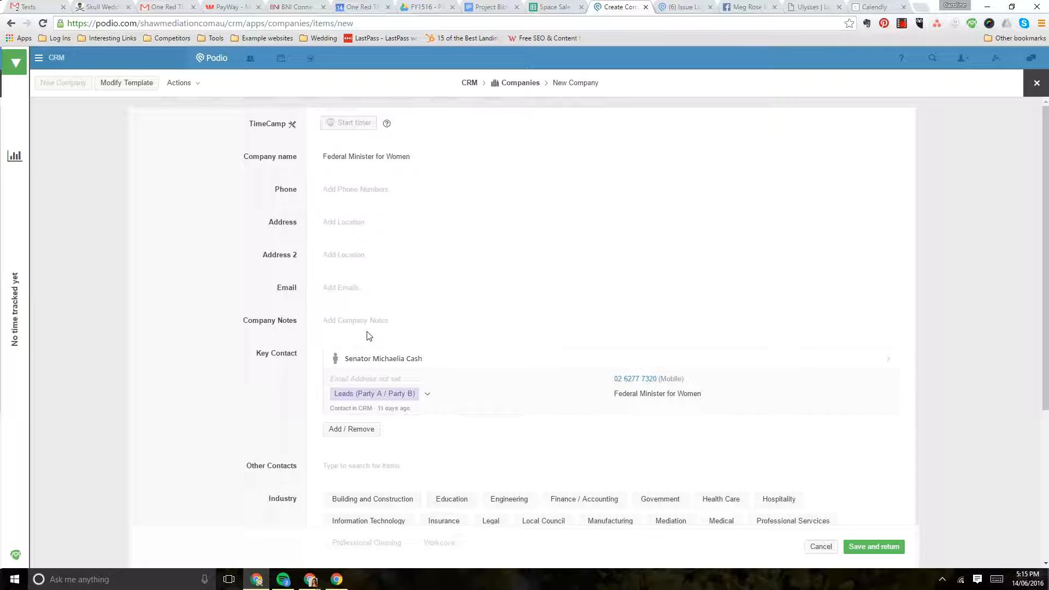
Save the new company and return to the contact, keeping it linked under Company Name Or Organisation
scroll(413, 384, "down", 2)
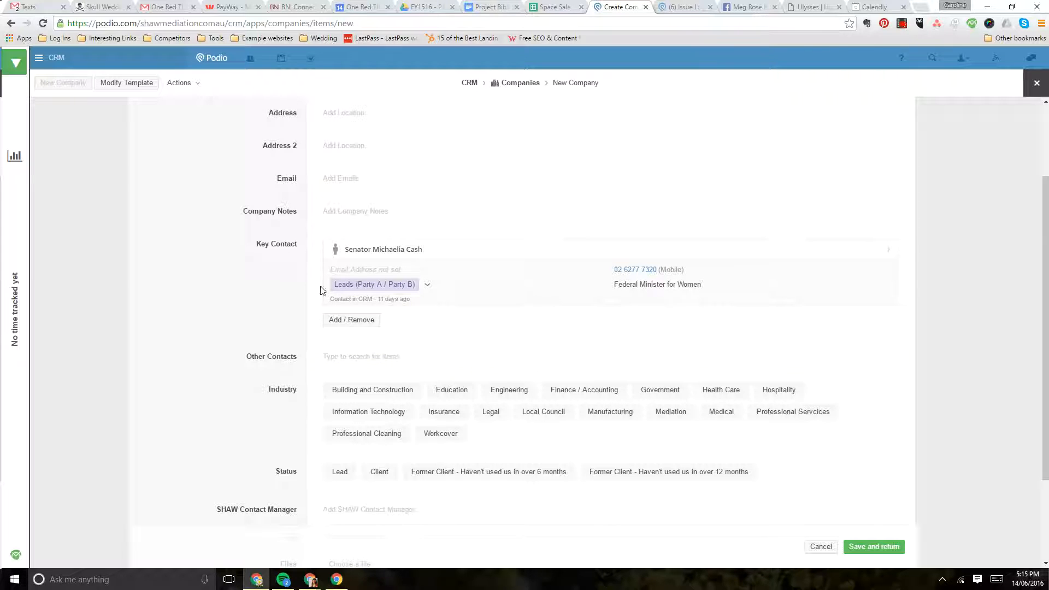
scroll(404, 341, "down", 2)
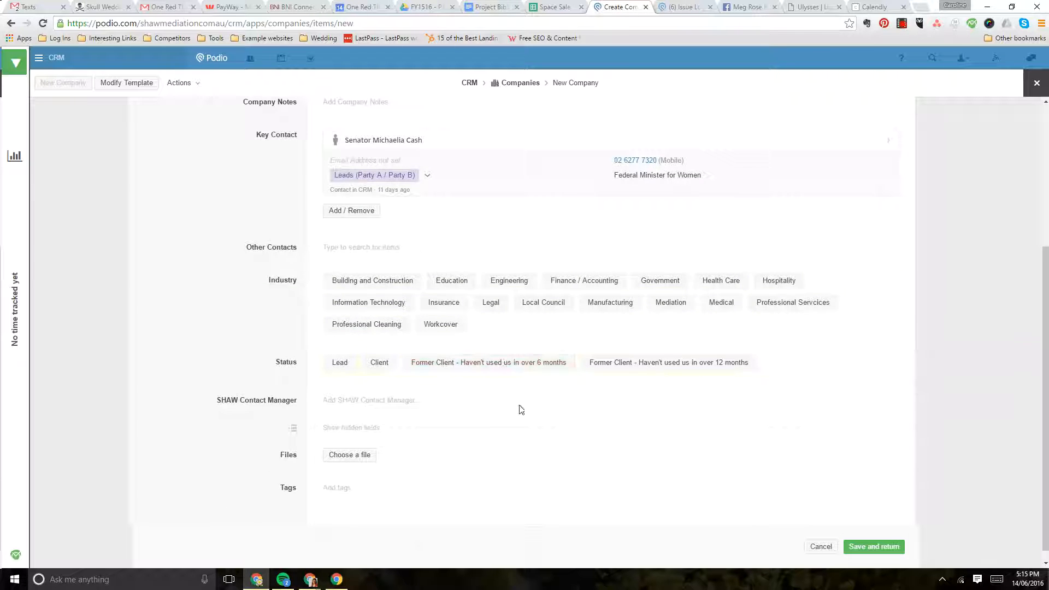
left_click(872, 548)
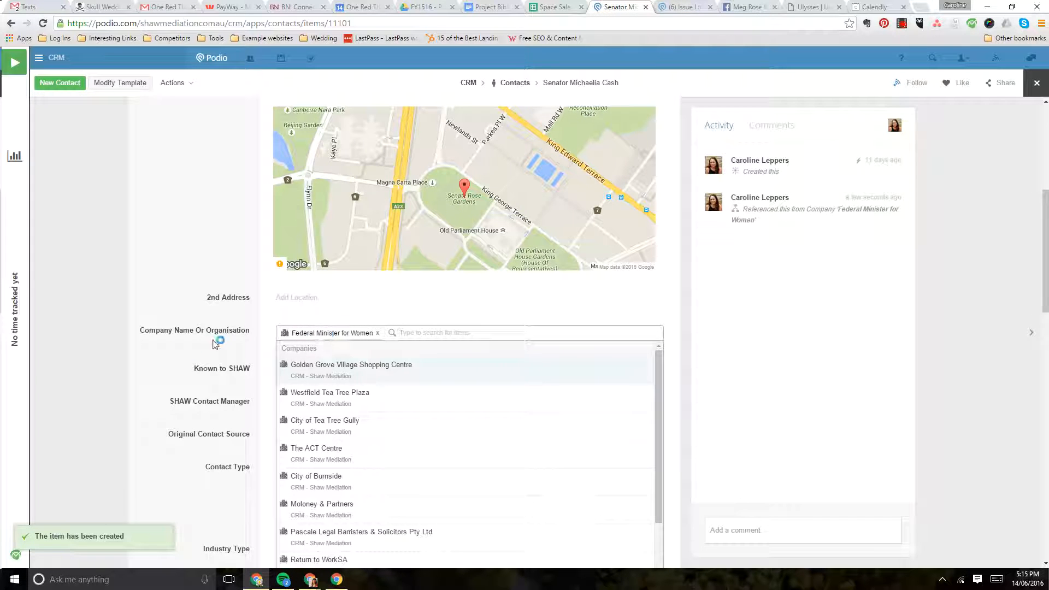
left_click(215, 343)
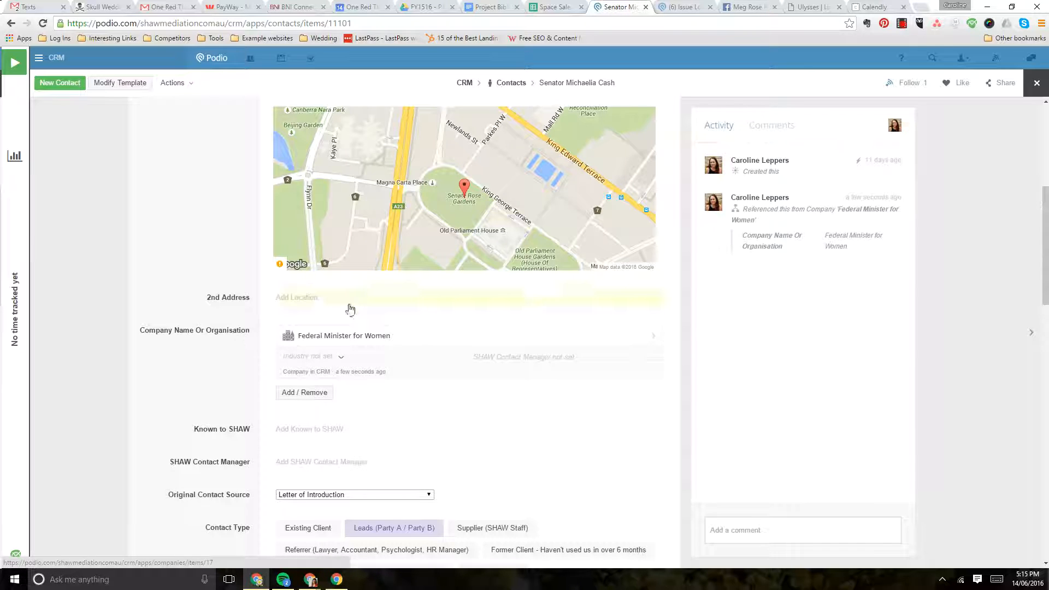
Remove the linked company from Company Name Or Organisation, and link the existing Federal Minister for Women item again by searching its name
left_click(299, 393)
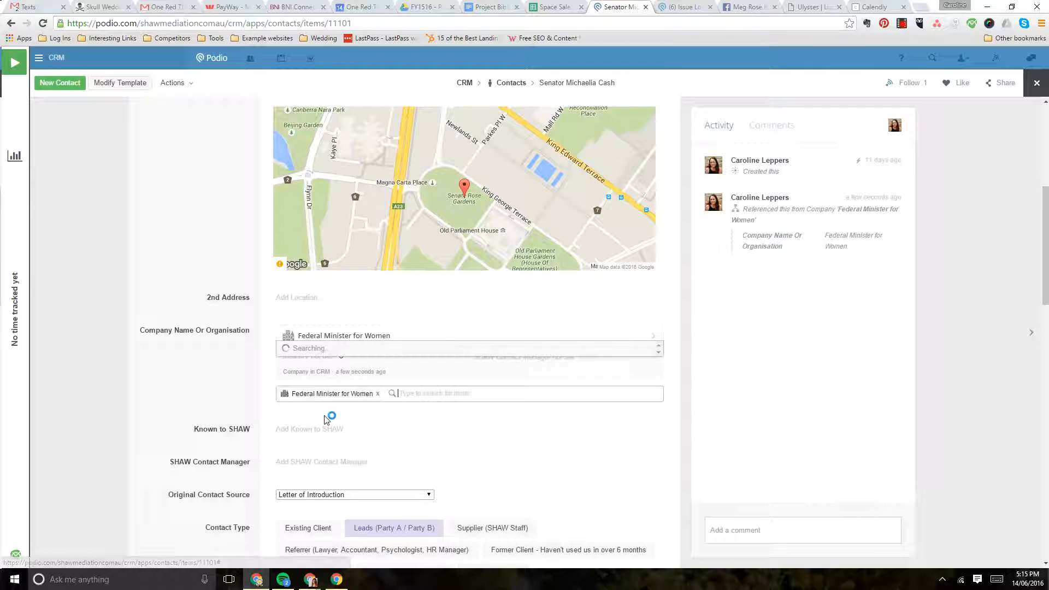
key("ctrl+v")
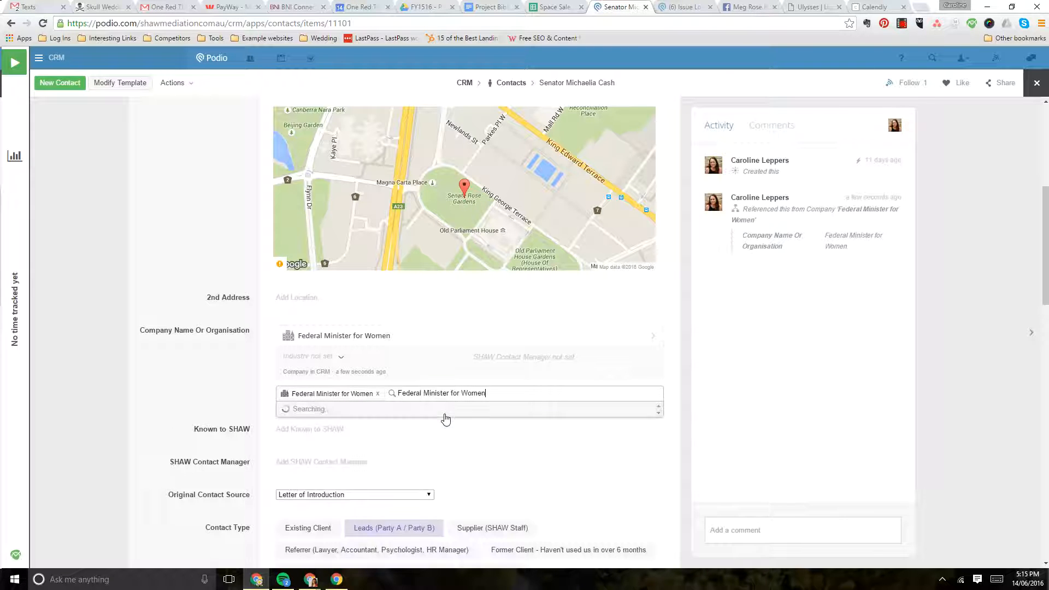
left_click(377, 395)
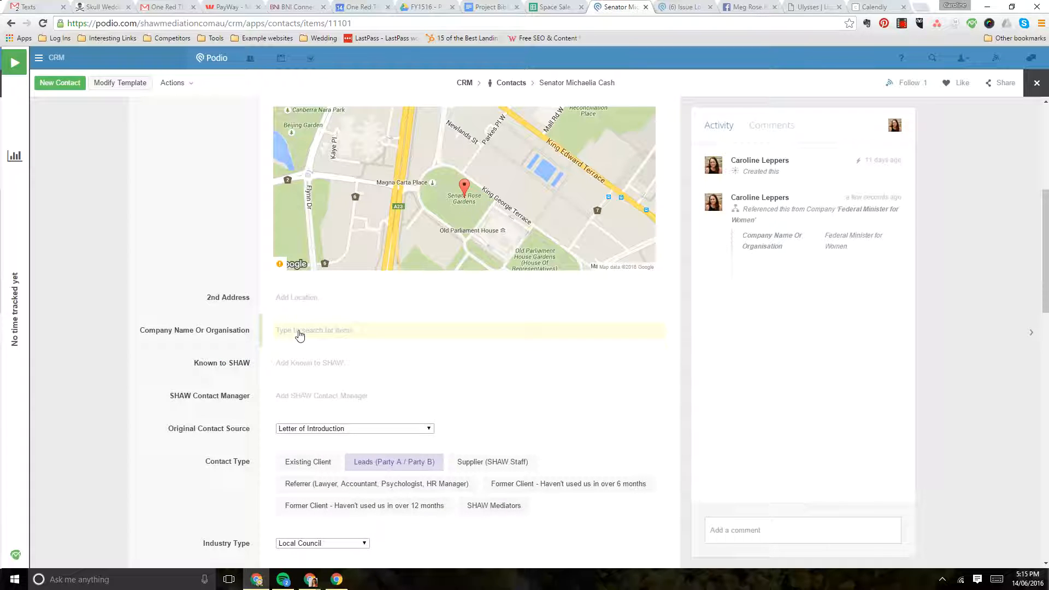
left_click(300, 335)
key("ctrl+v")
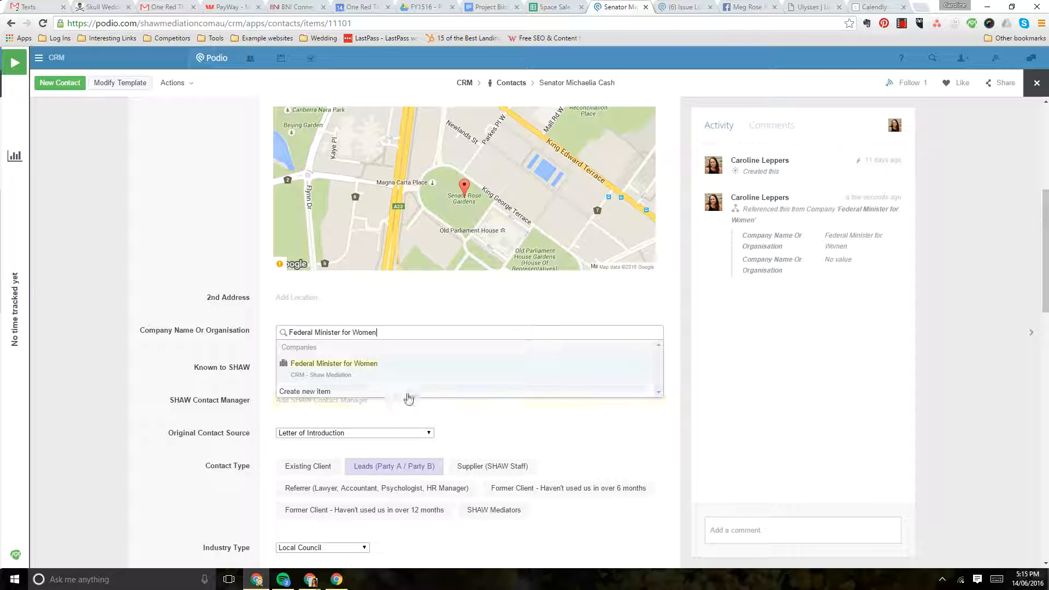
left_click(360, 375)
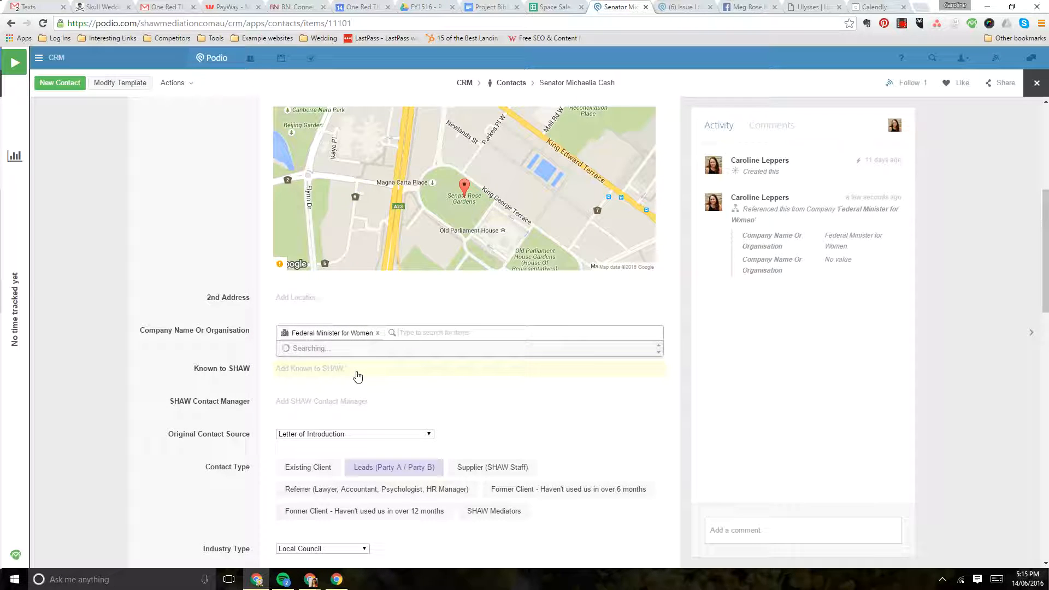
left_click(227, 359)
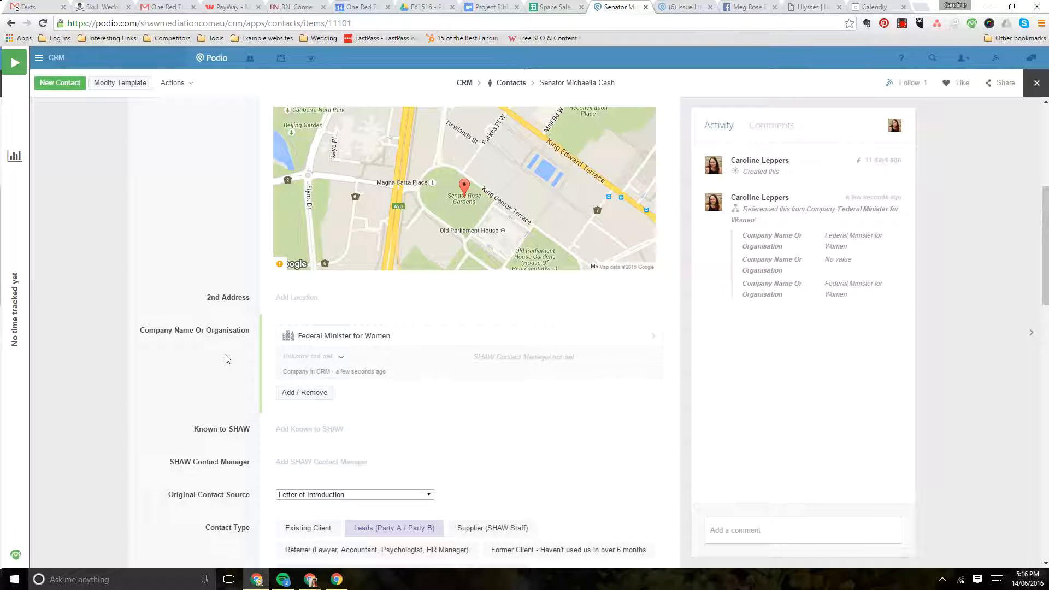
Open the linked Federal Minister for Women company record from the contact and go to its contact fields
left_click(388, 336)
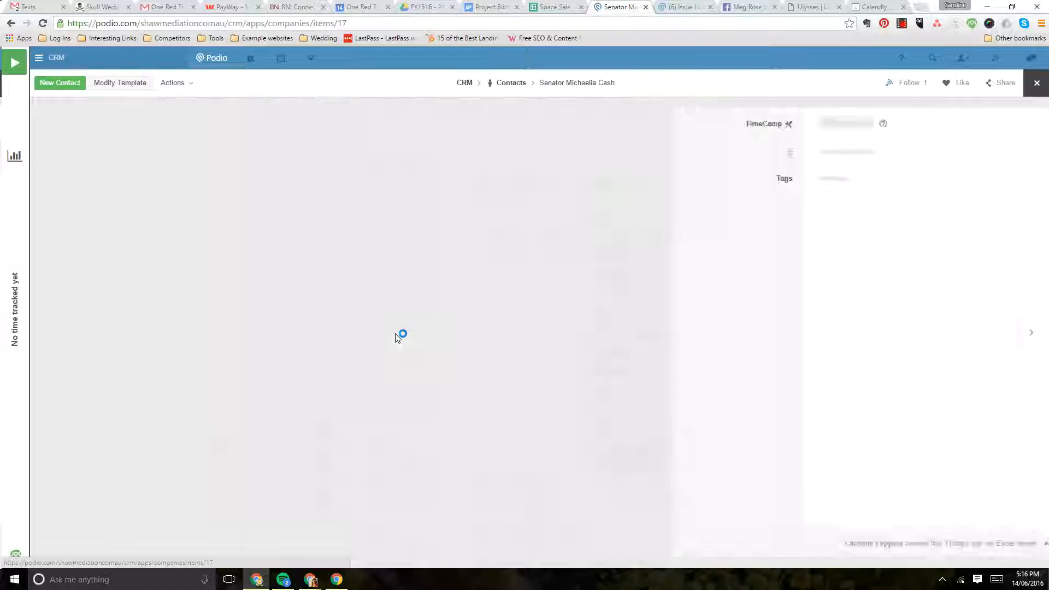
scroll(411, 330, "down", 1)
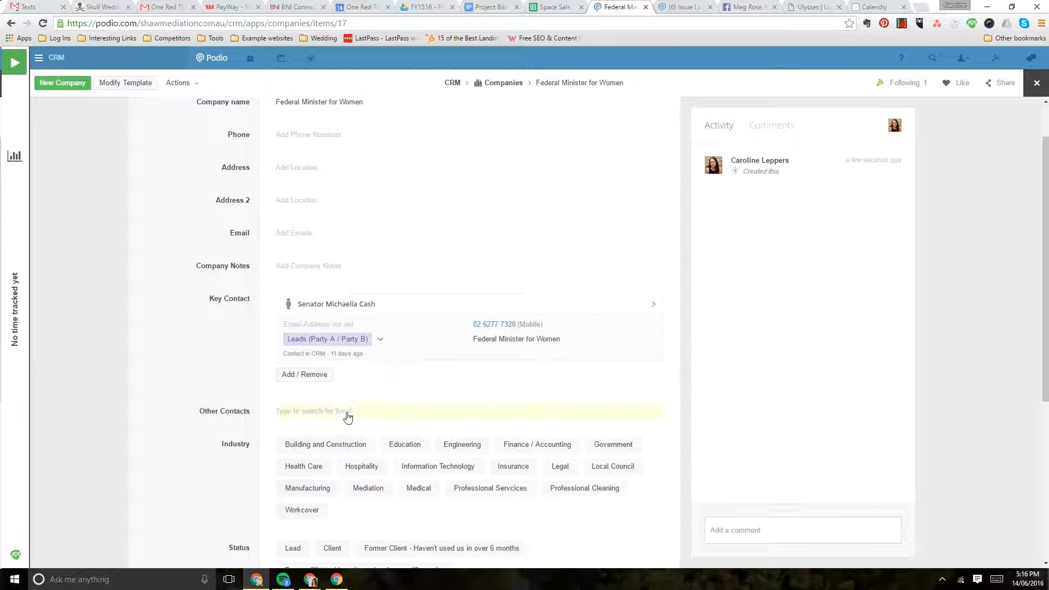
left_click(347, 416)
type("sen")
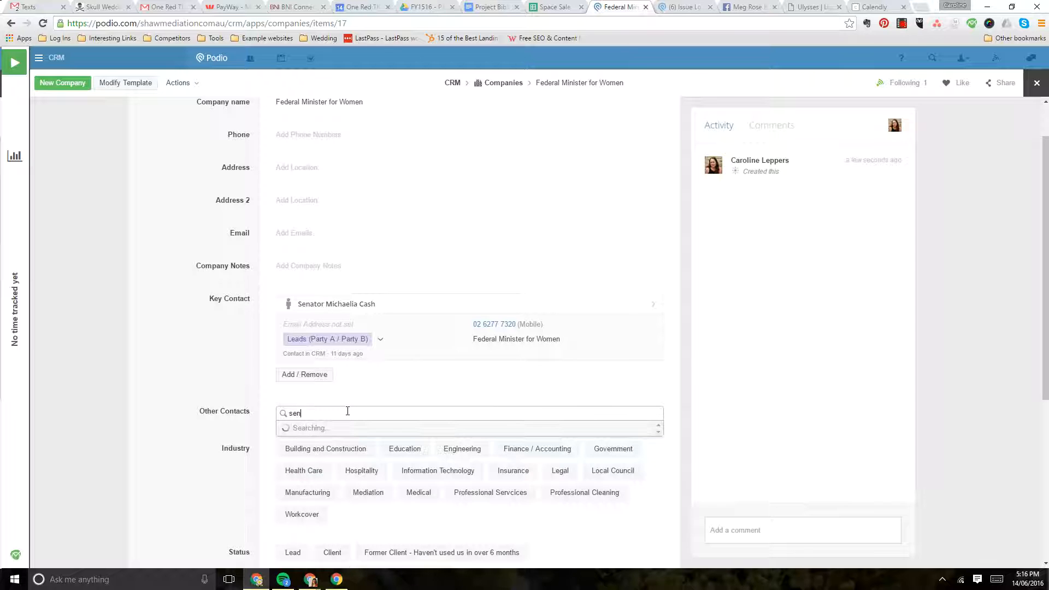
type("a")
key("BackSpace")
key("BackSpace")
key("BackSpace")
key("BackSpace")
left_click(219, 364)
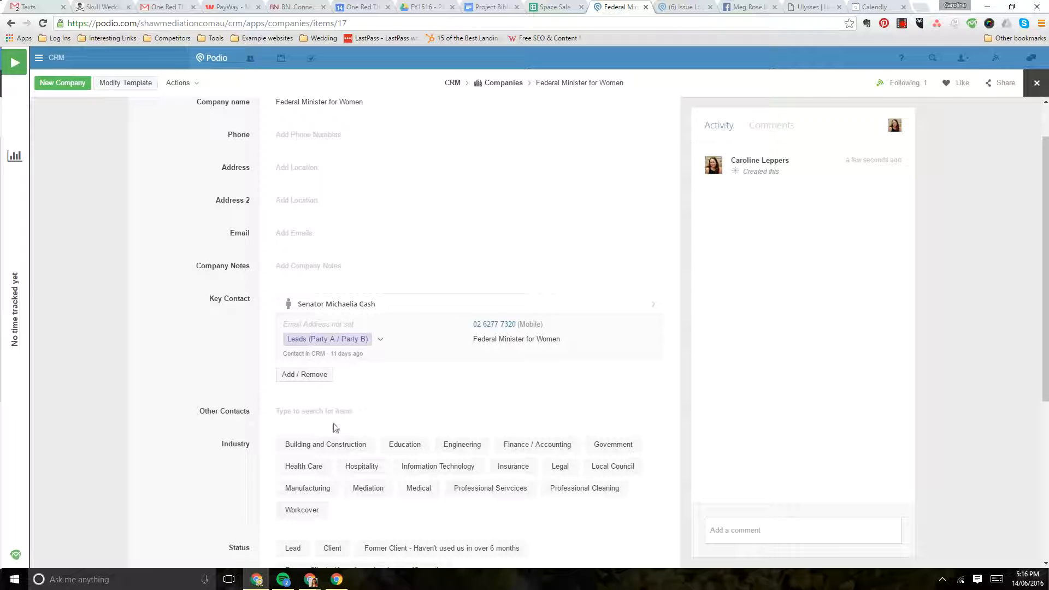
Return to the senator's contact record and check its Contact Type and Industry Type values
scroll(329, 421, "up", 1)
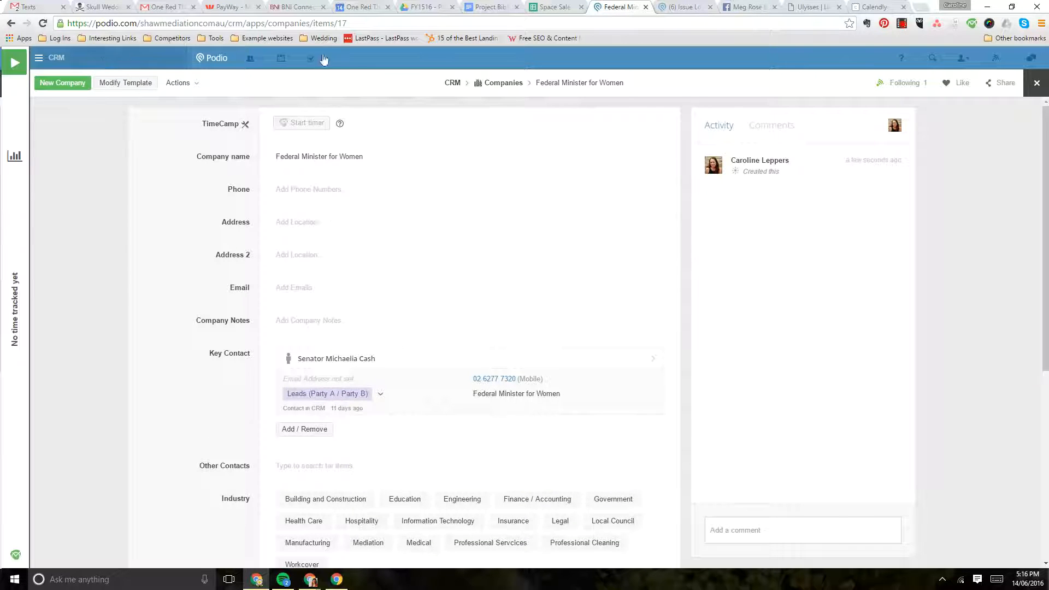
left_click(11, 23)
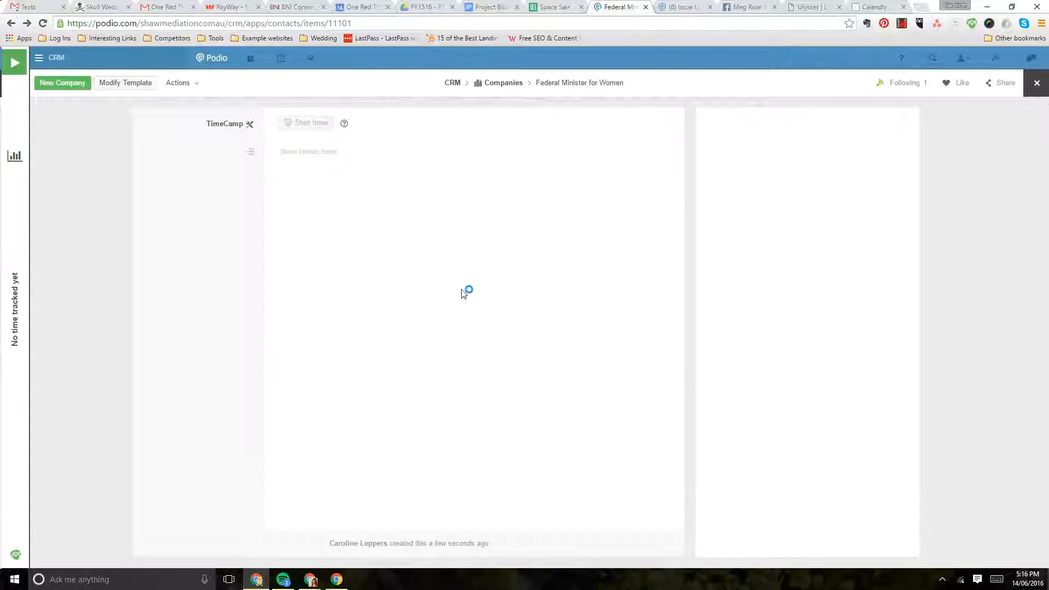
scroll(443, 341, "down", 9)
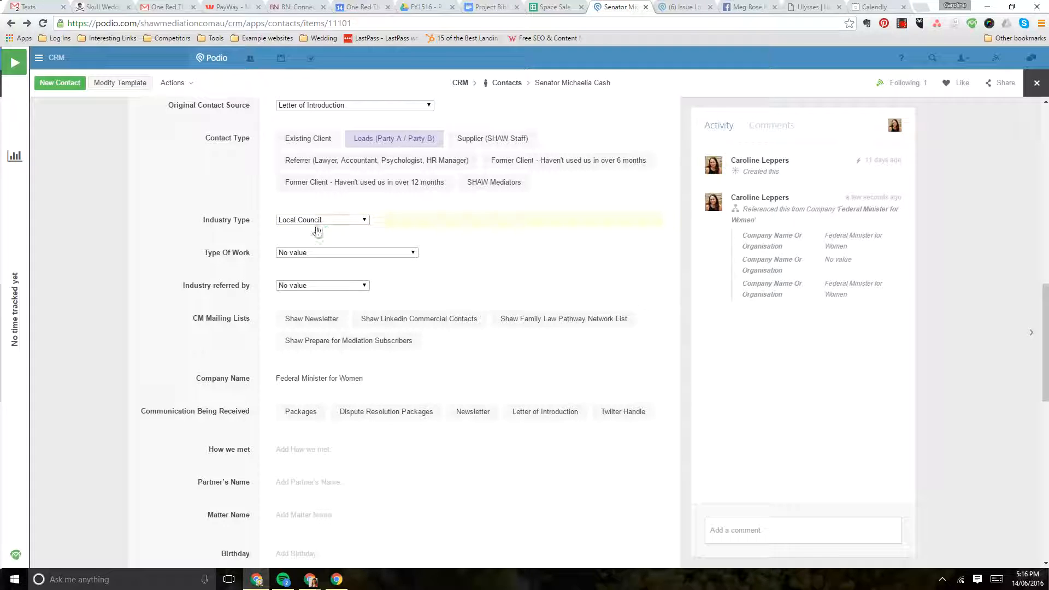
scroll(290, 235, "up", 2)
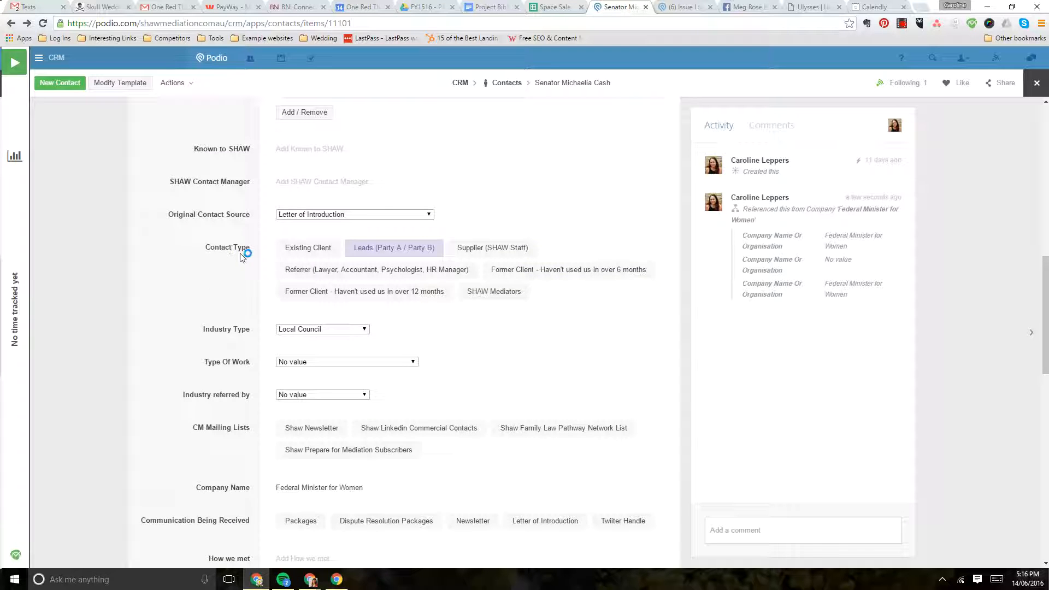
scroll(243, 257, "up", 5)
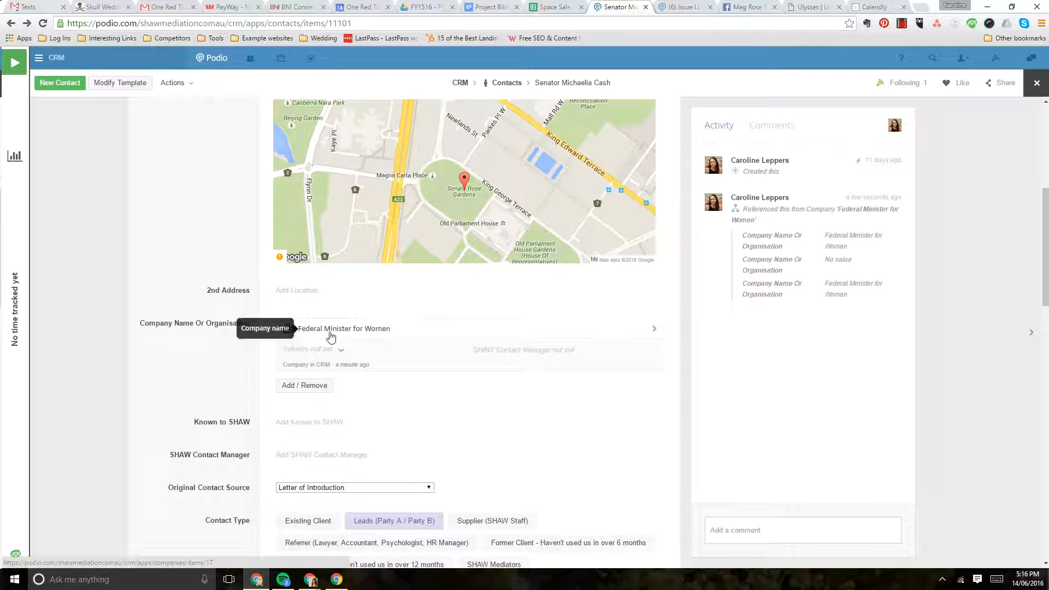
Reopen the linked Federal Minister for Women company, set its Status to Lead and Industry to Government, and close the item
left_click(335, 332)
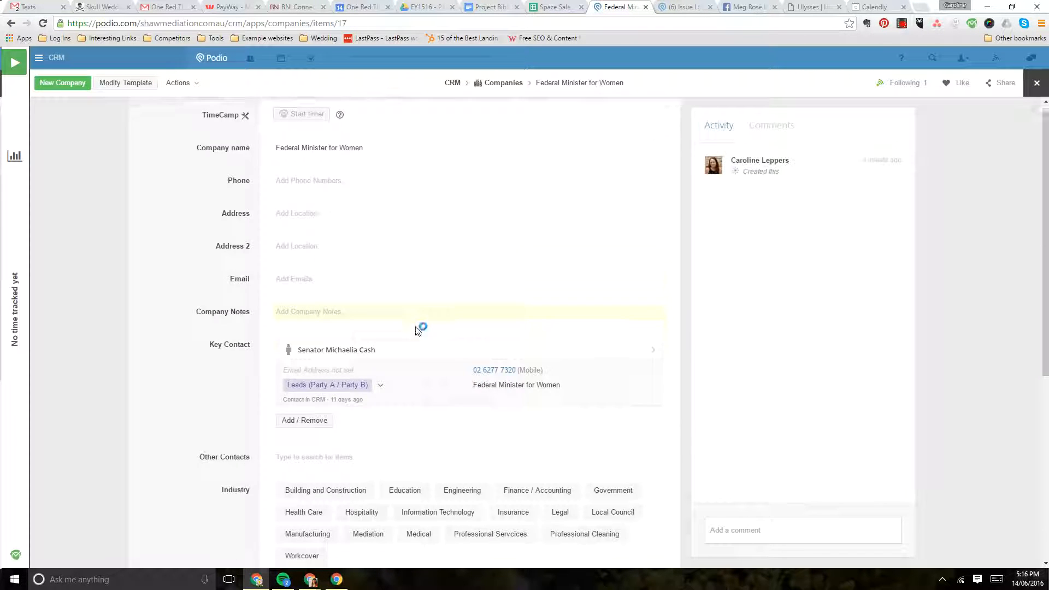
scroll(421, 328, "down", 4)
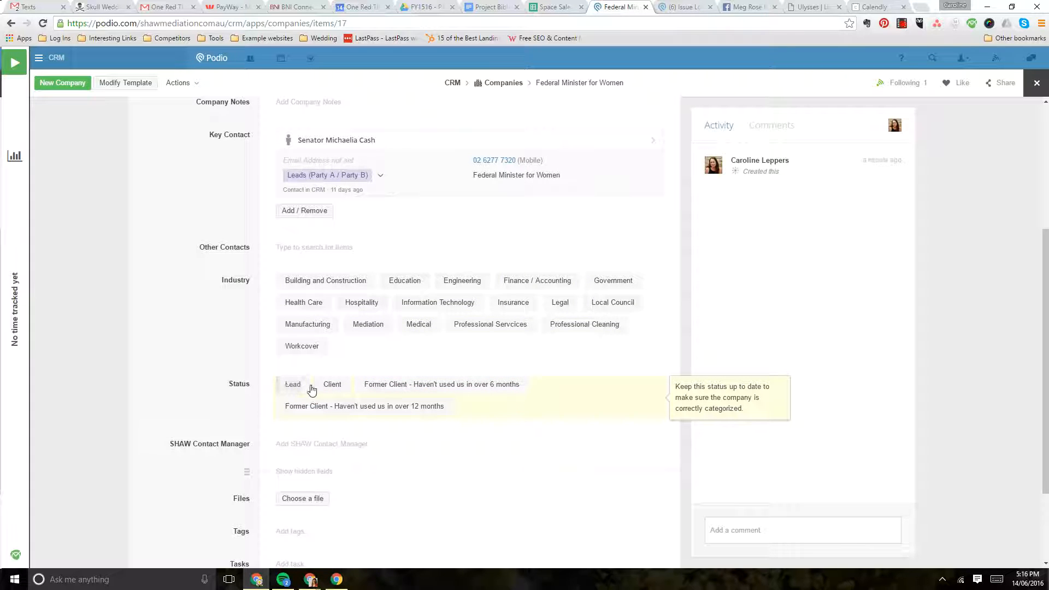
left_click(302, 387)
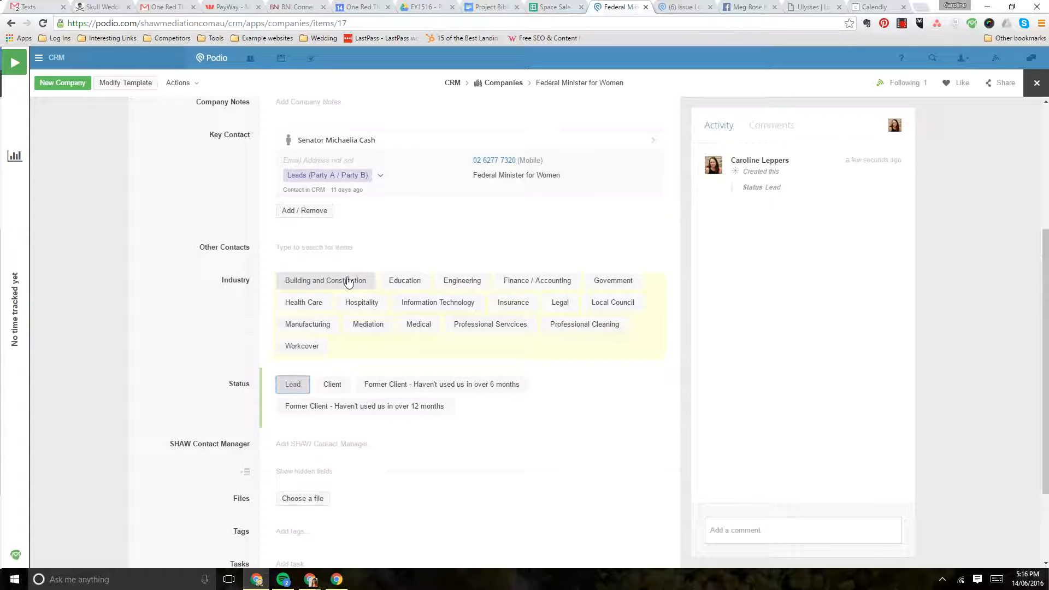
left_click(598, 284)
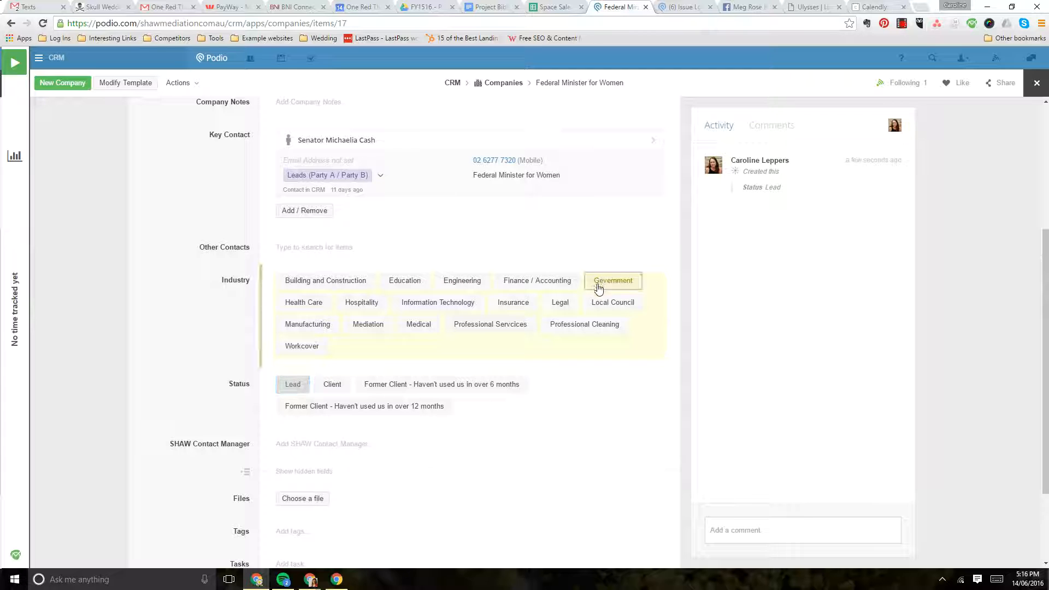
scroll(545, 435, "down", 2)
scroll(547, 436, "up", 6)
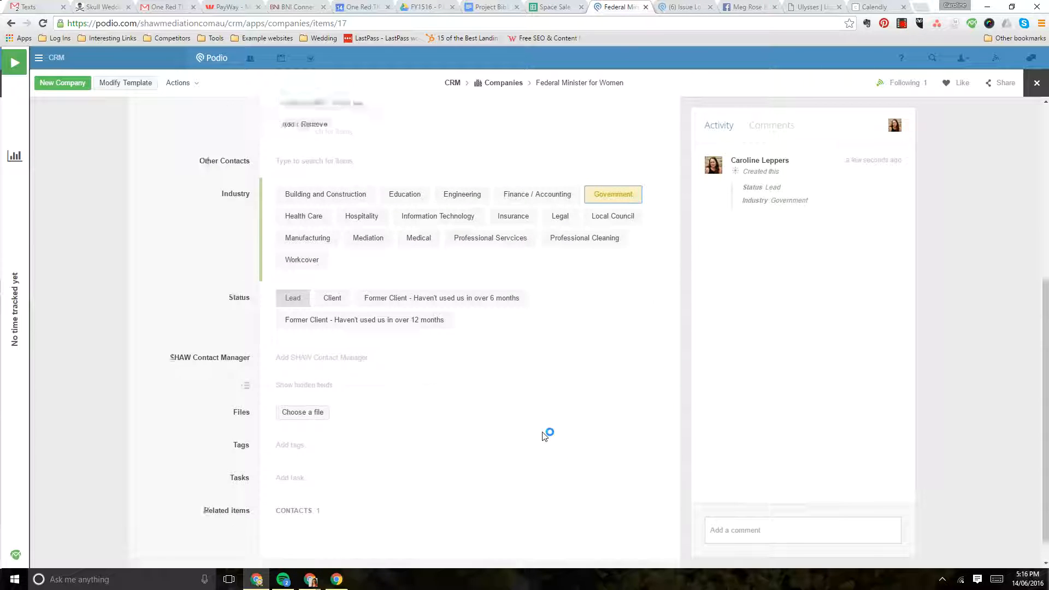
left_click(1035, 86)
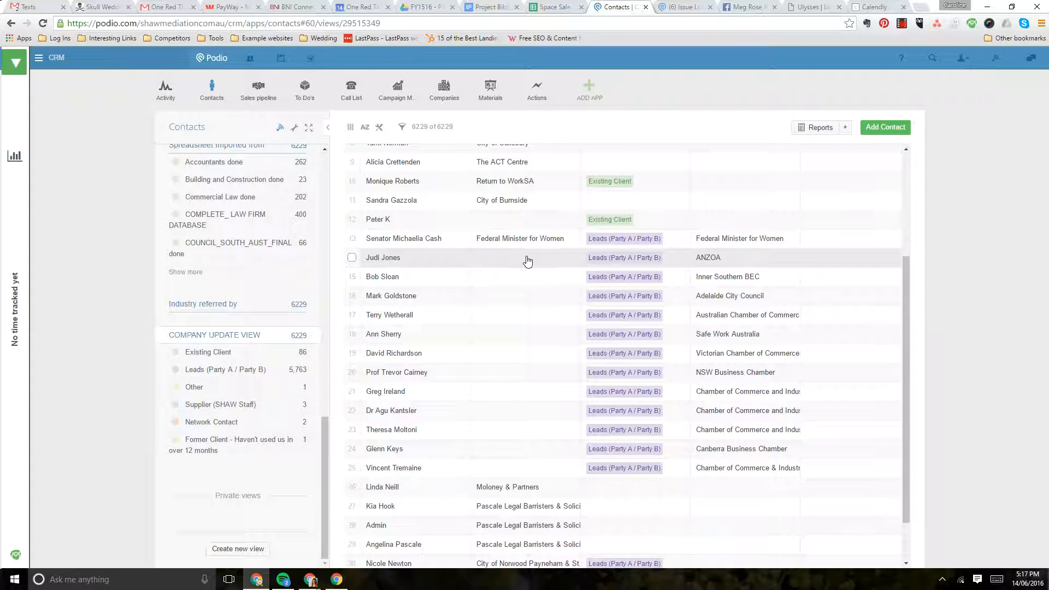
Sort the contacts list by Company Name in descending order
scroll(528, 261, "down", 1)
scroll(528, 265, "up", 5)
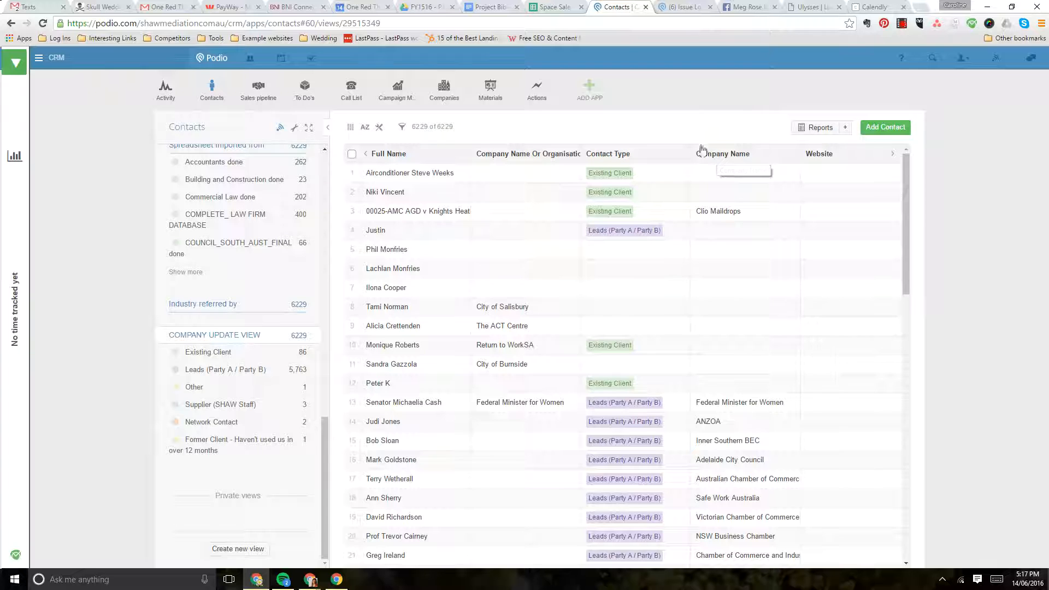
left_click(736, 157)
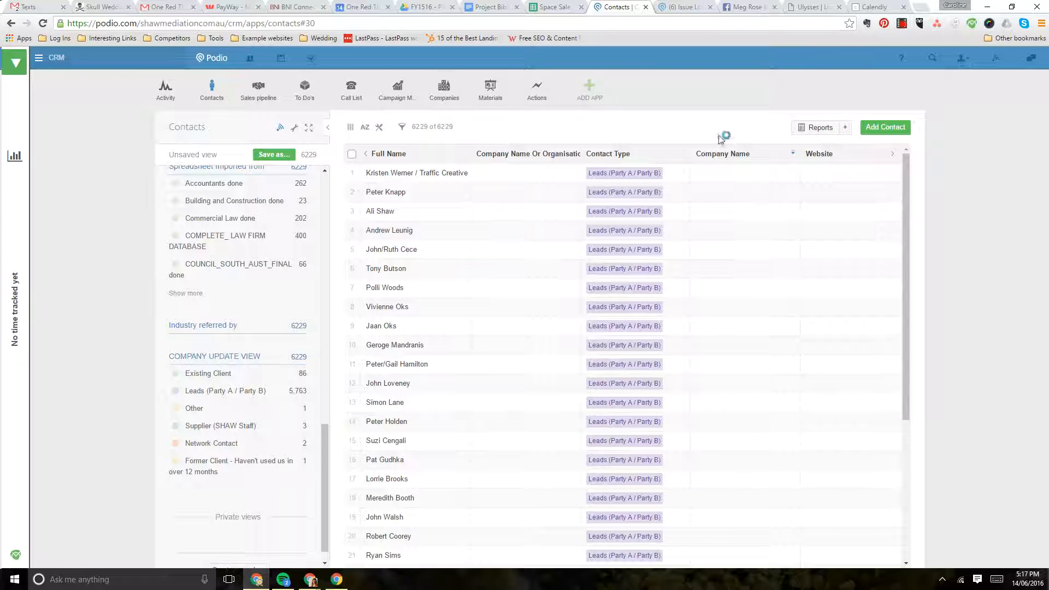
left_click(724, 158)
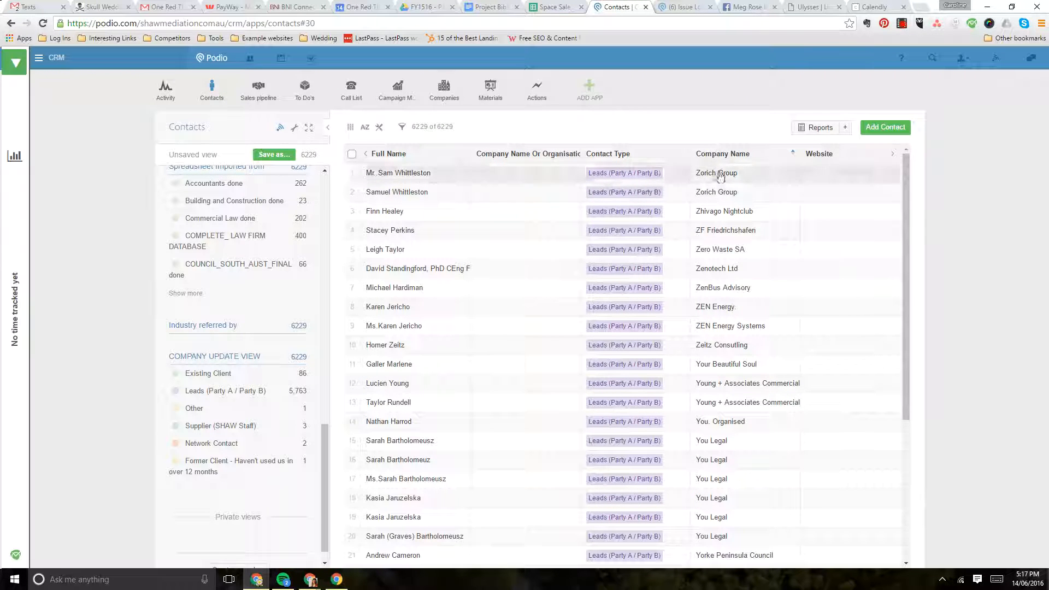
Look through the sorted contacts list for groups of contacts sharing the same or similarly spelled company names
scroll(720, 175, "down", 4)
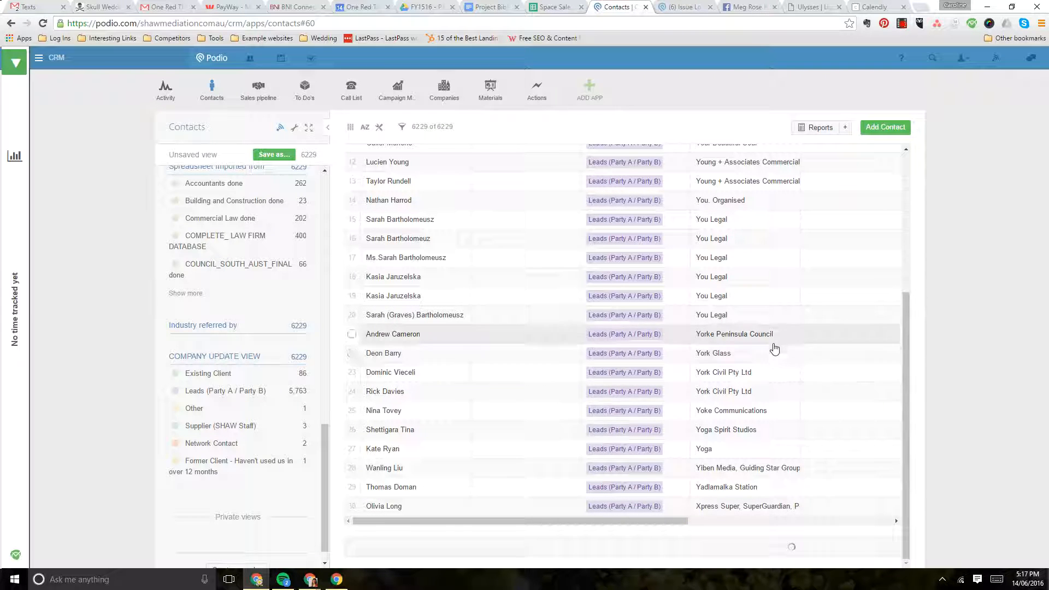
scroll(776, 353, "down", 10)
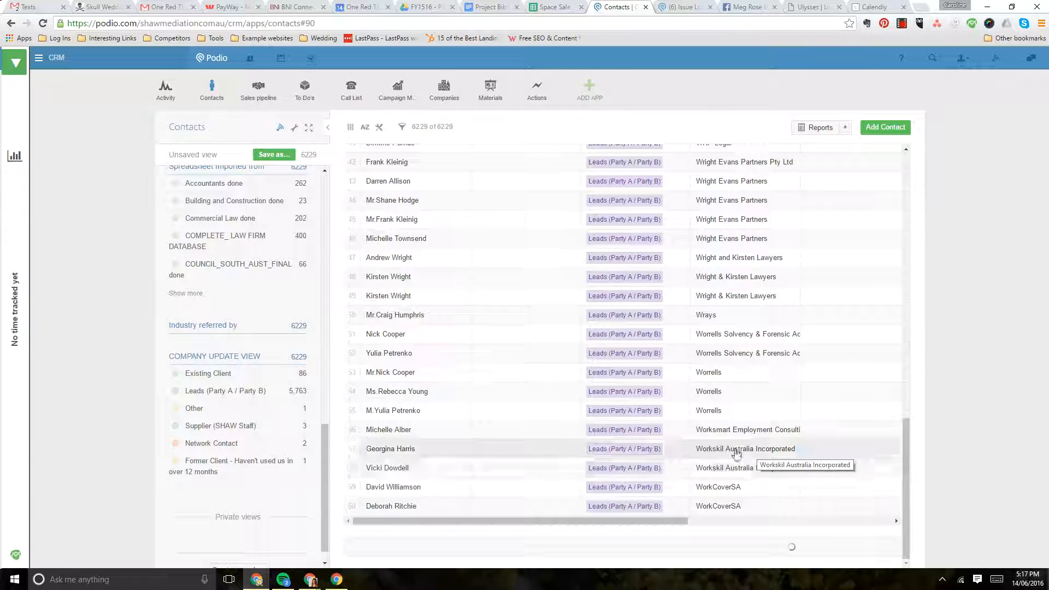
scroll(728, 459, "down", 2)
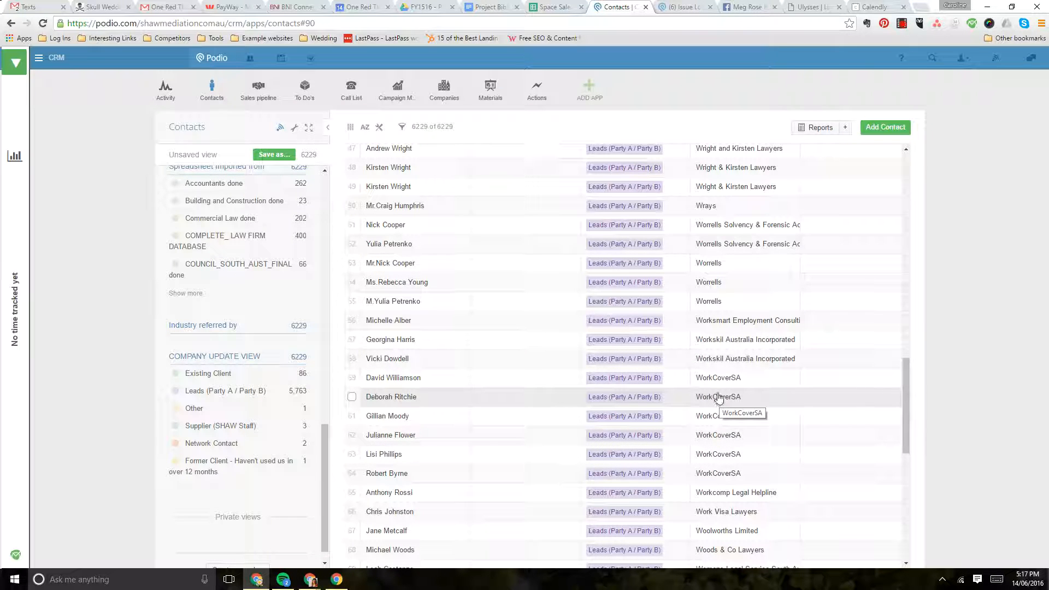
scroll(718, 397, "down", 9)
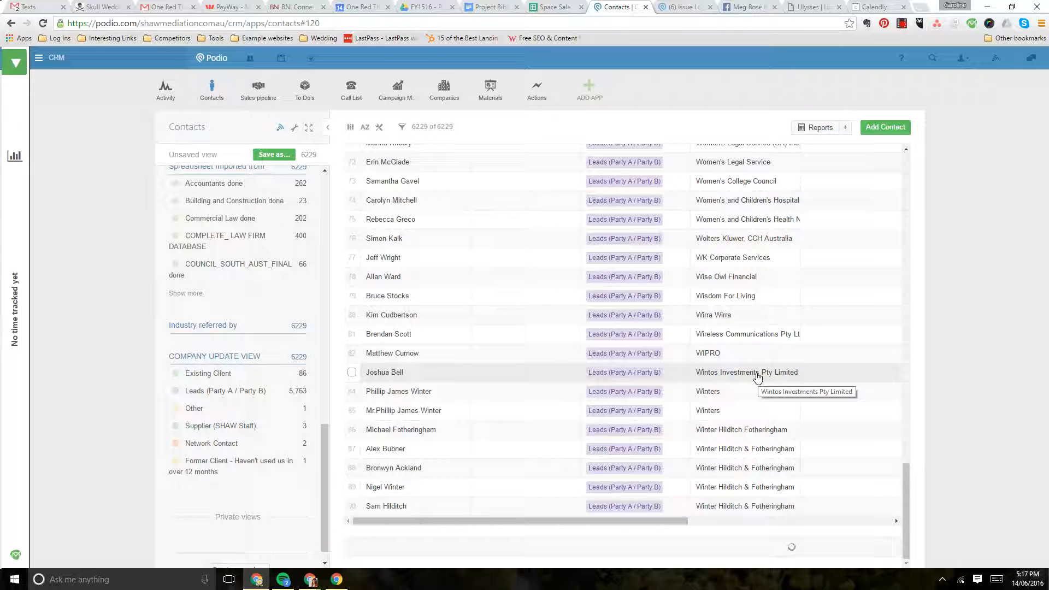
scroll(758, 377, "down", 12)
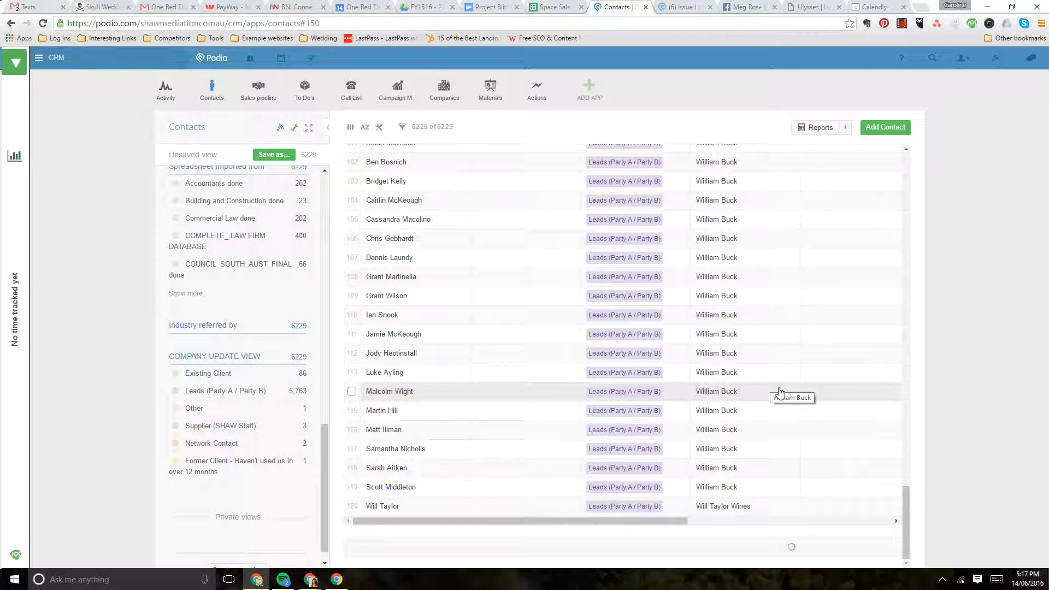
scroll(793, 394, "down", 10)
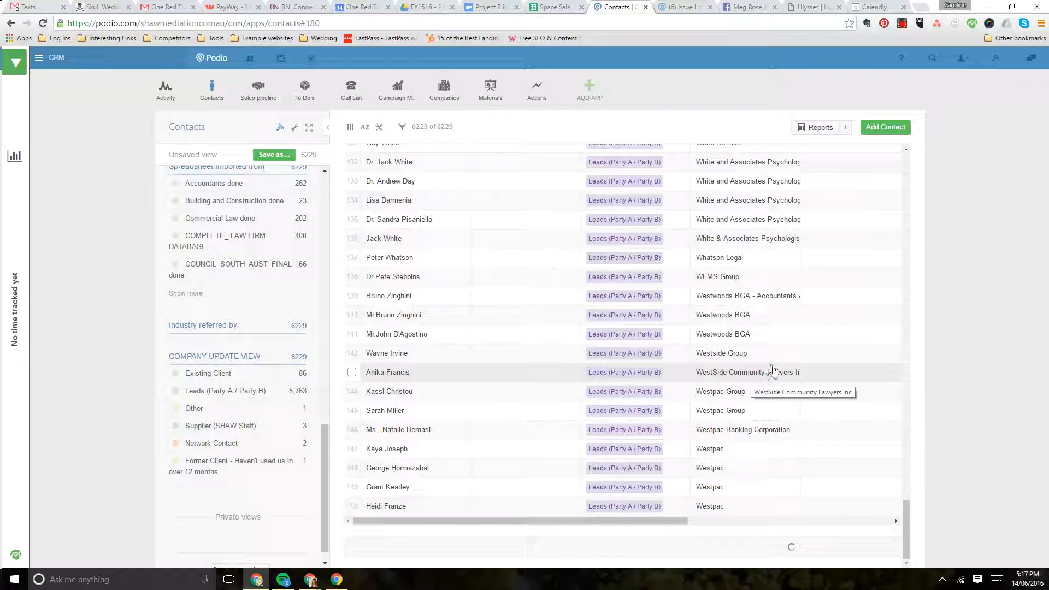
scroll(749, 380, "down", 9)
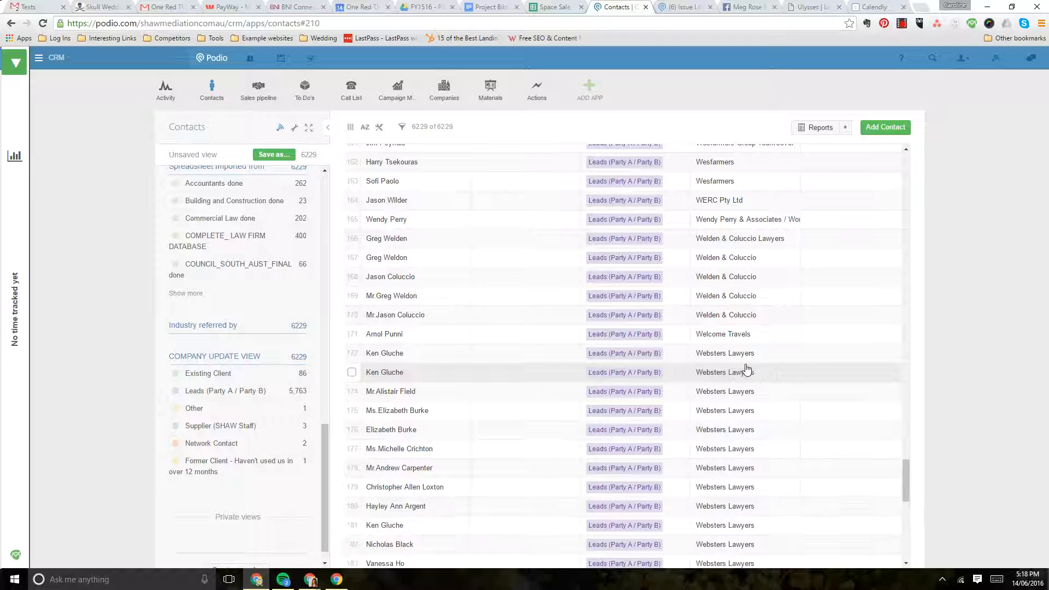
scroll(748, 370, "down", 10)
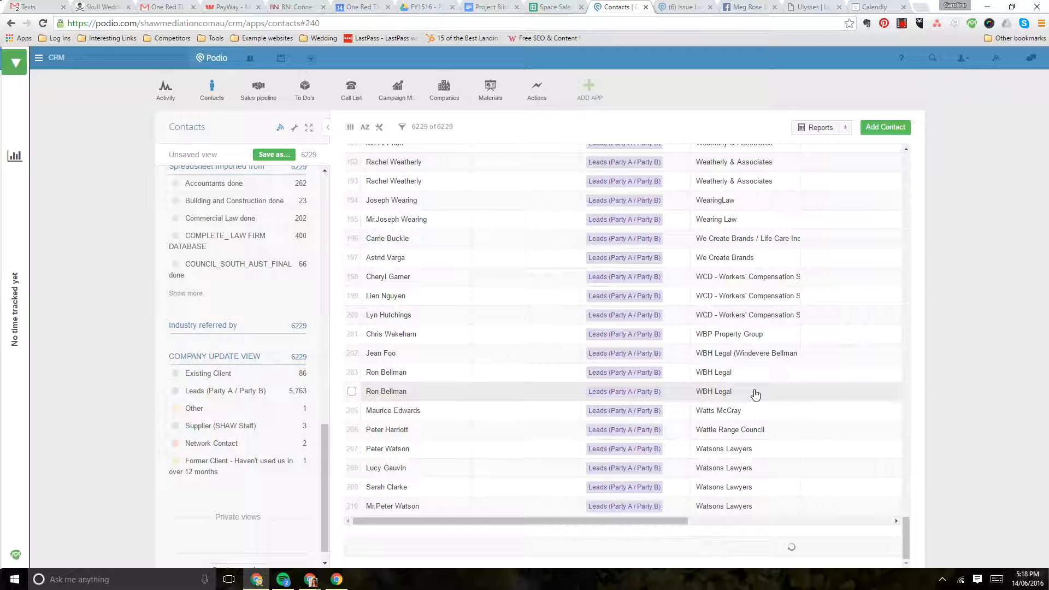
scroll(756, 393, "down", 10)
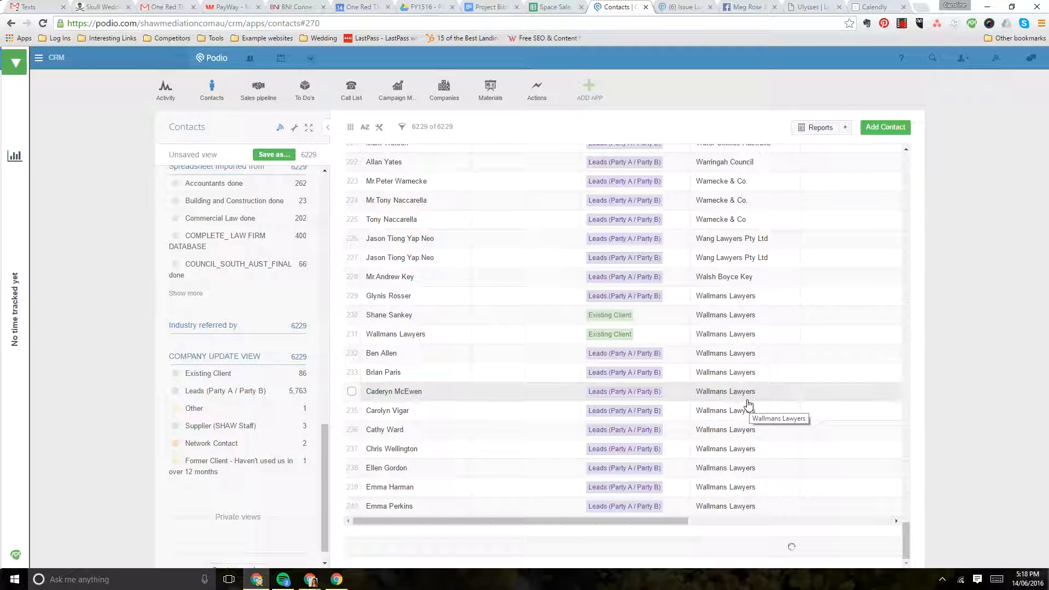
scroll(748, 404, "down", 10)
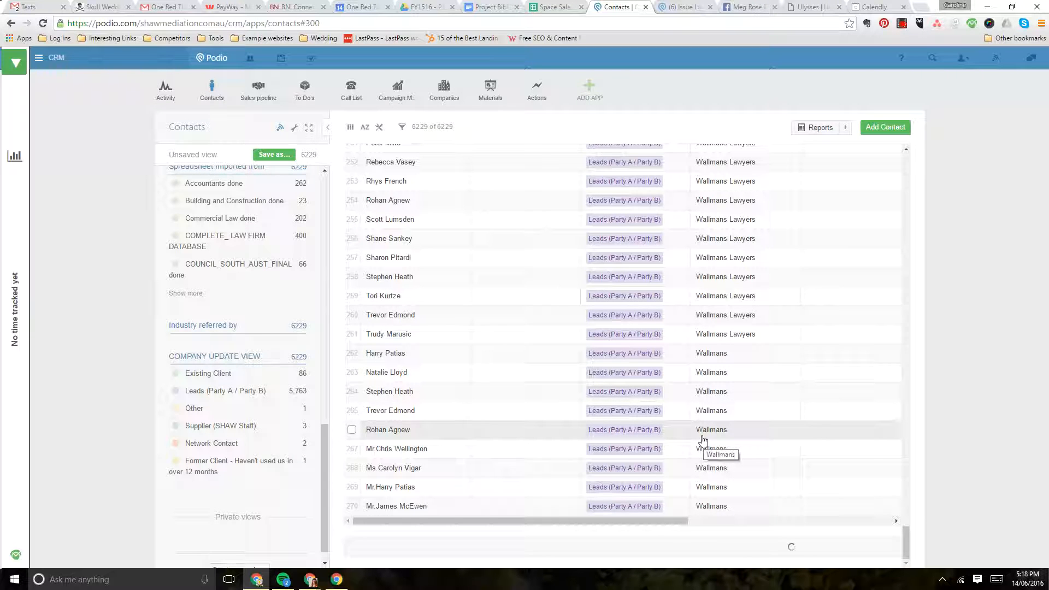
scroll(702, 442, "down", 8)
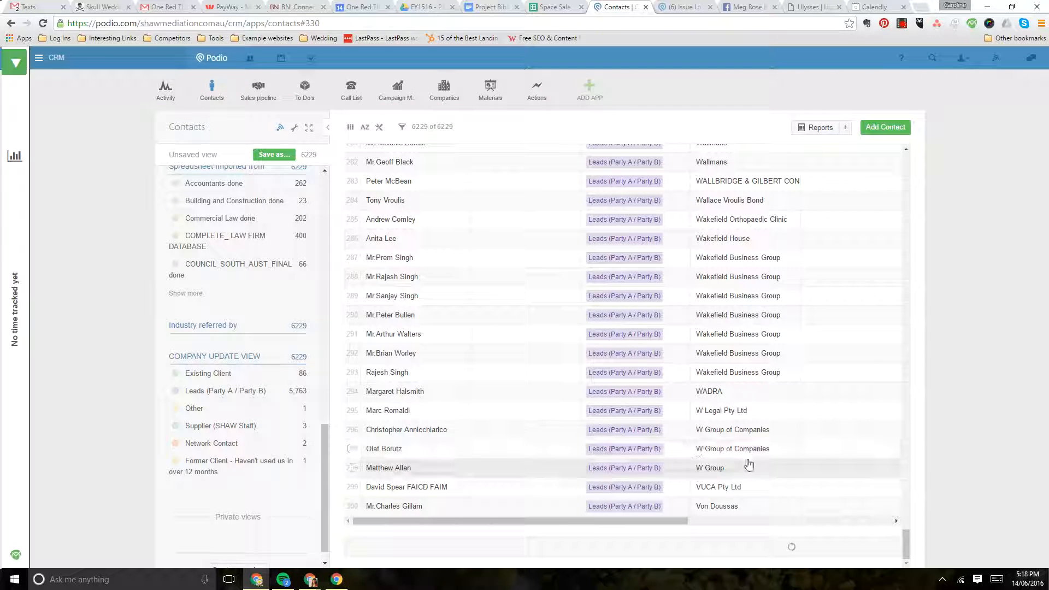